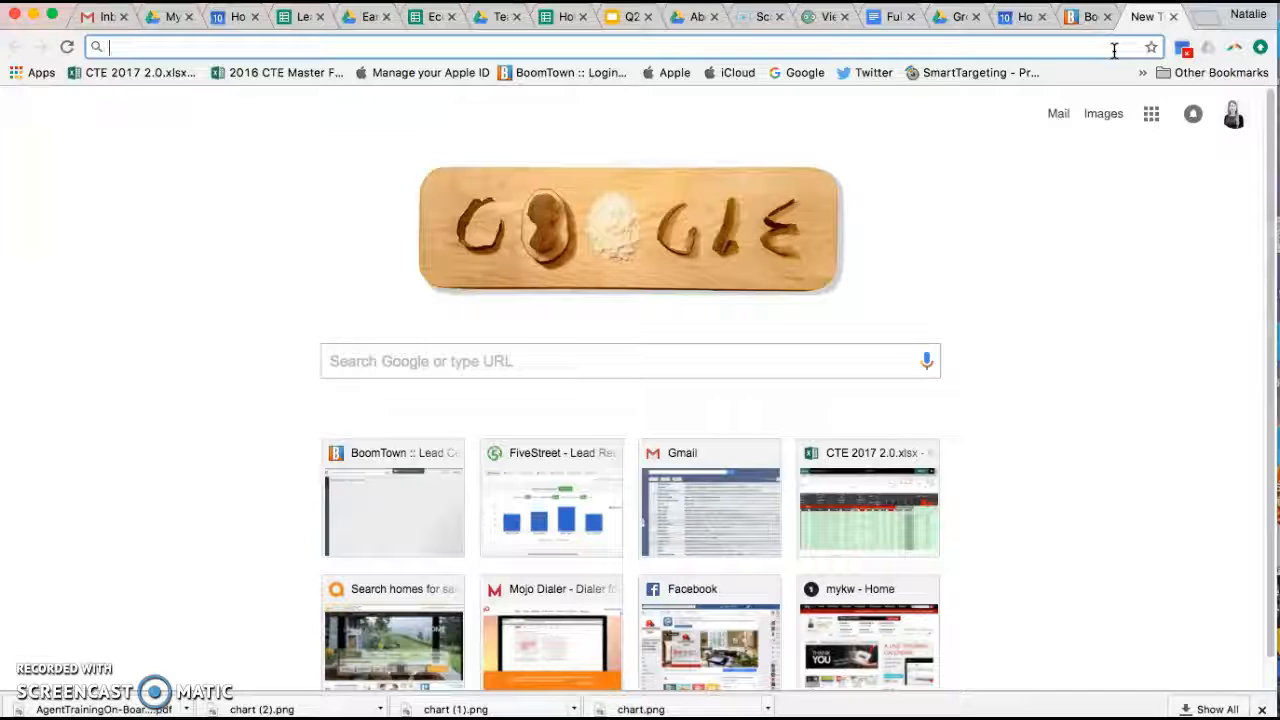
Step: Load mojosells.com in Chrome and go to the Mojo LOGIN page
text(ojosell)
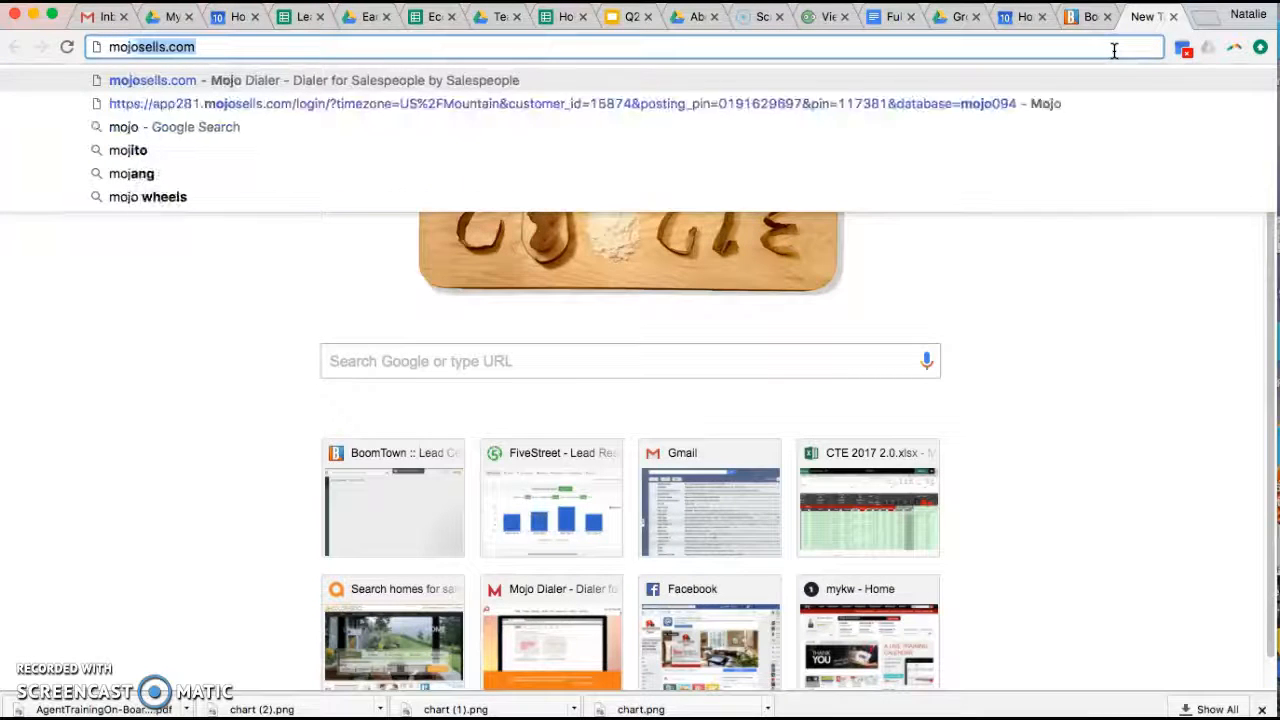
text(s)
key(BackSpace)
text(s)
key(Return)
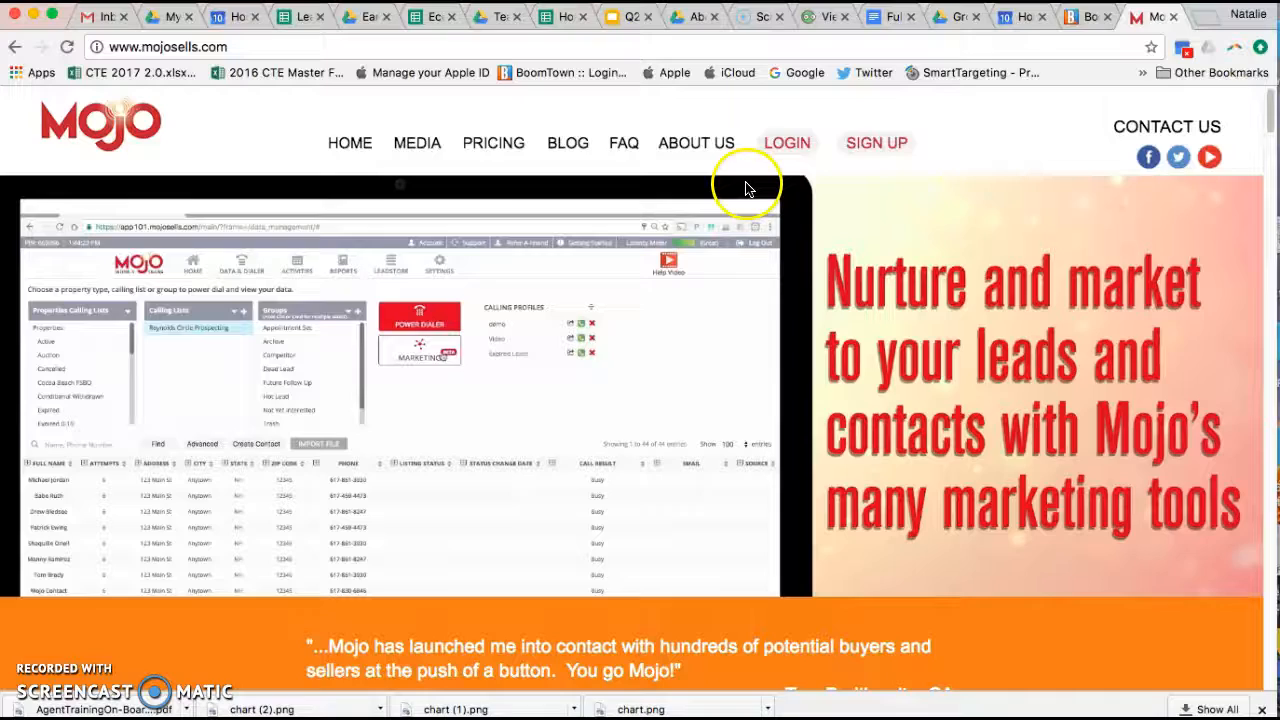
click(795, 150)
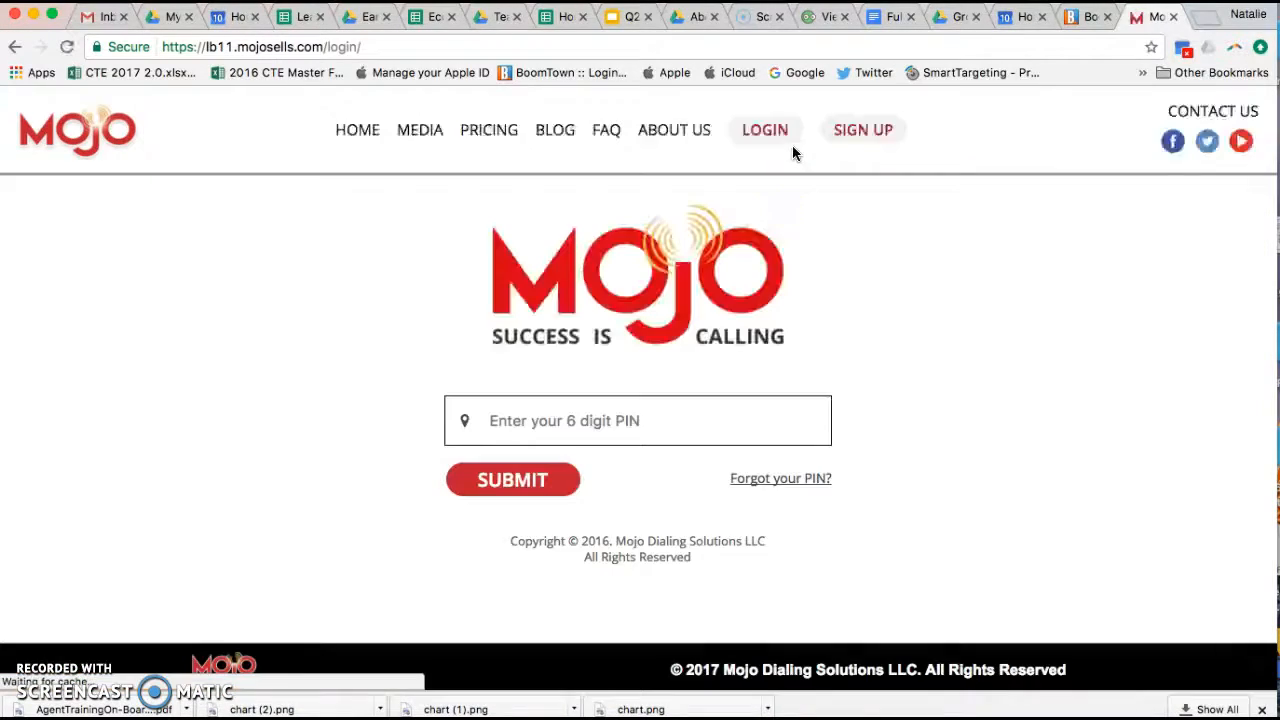
Step: Submit the account PIN from the saved suggestion, then log in with the saved e-mail and password
click(557, 420)
text(1)
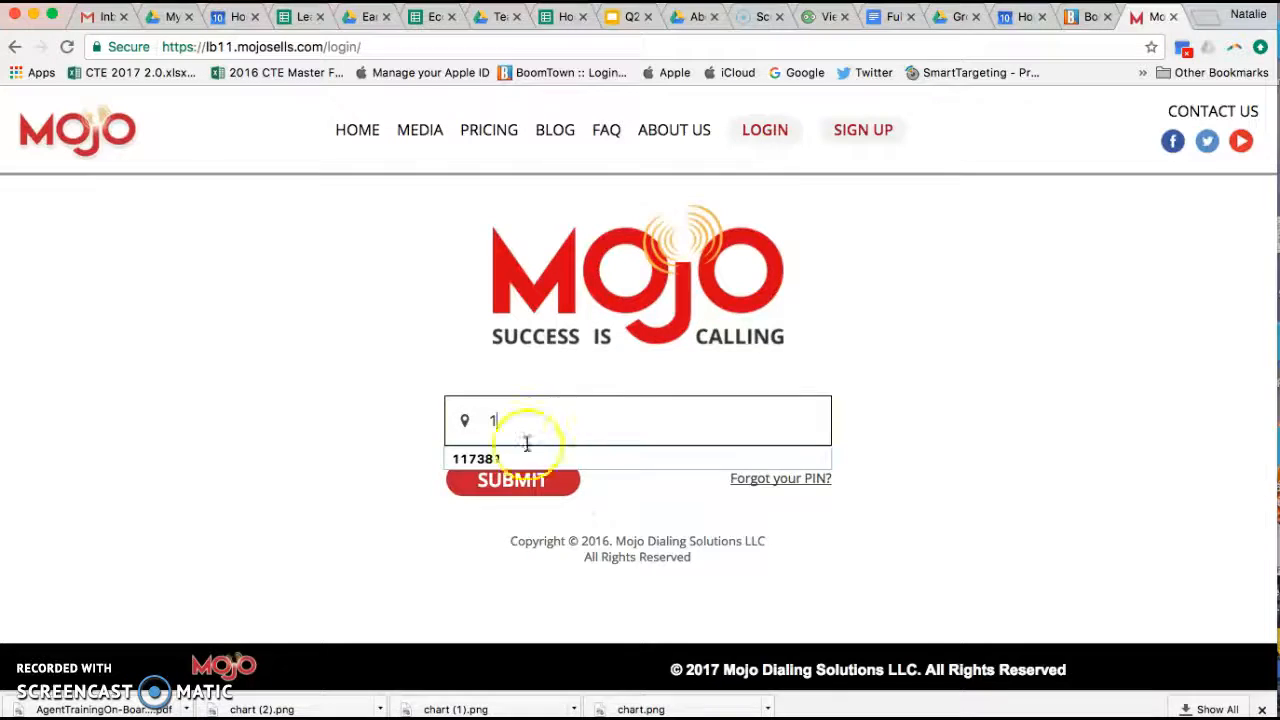
click(476, 459)
click(520, 481)
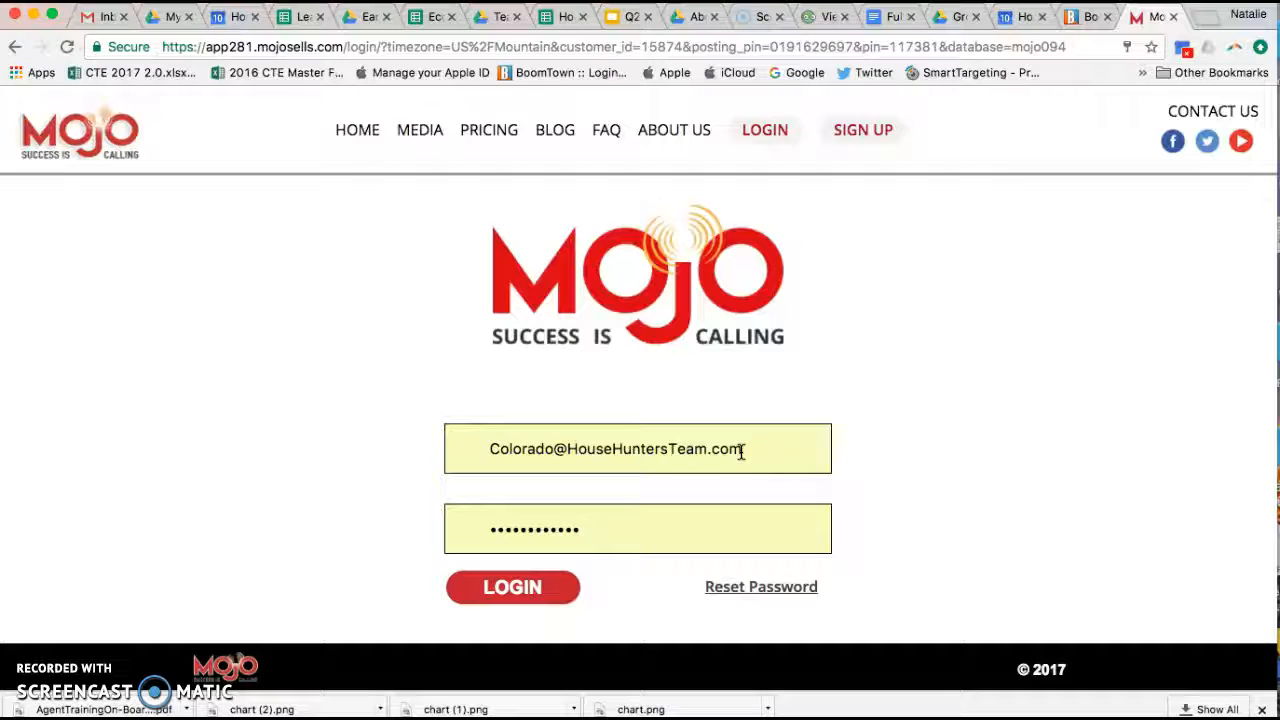
click(526, 598)
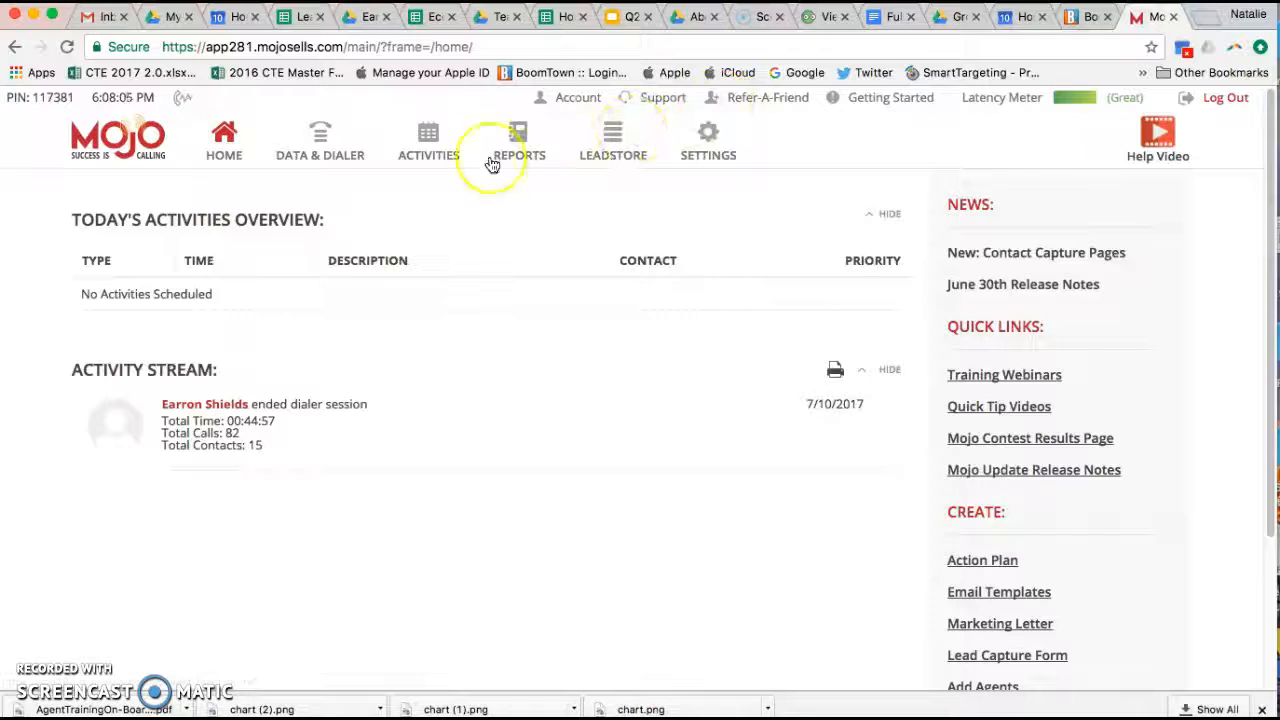
Step: From LEADSTORE, start a Neighborhood Search using Map Freeform Plotting
click(615, 156)
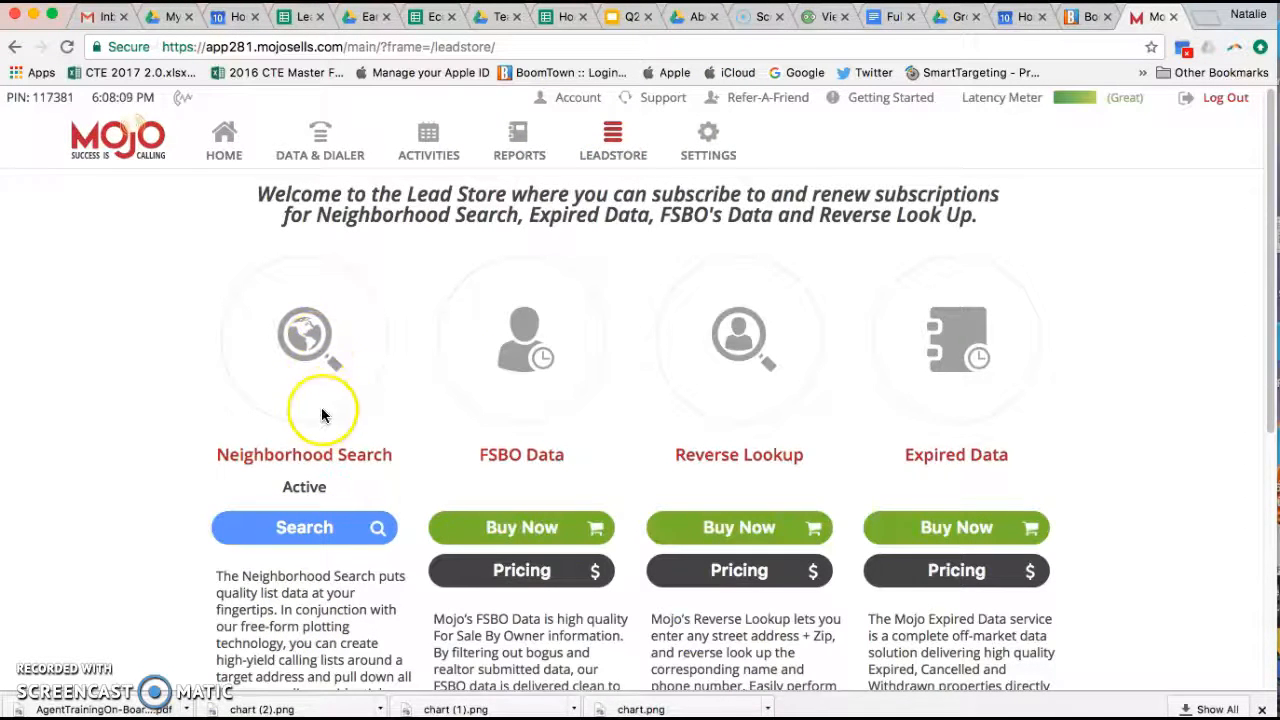
click(322, 529)
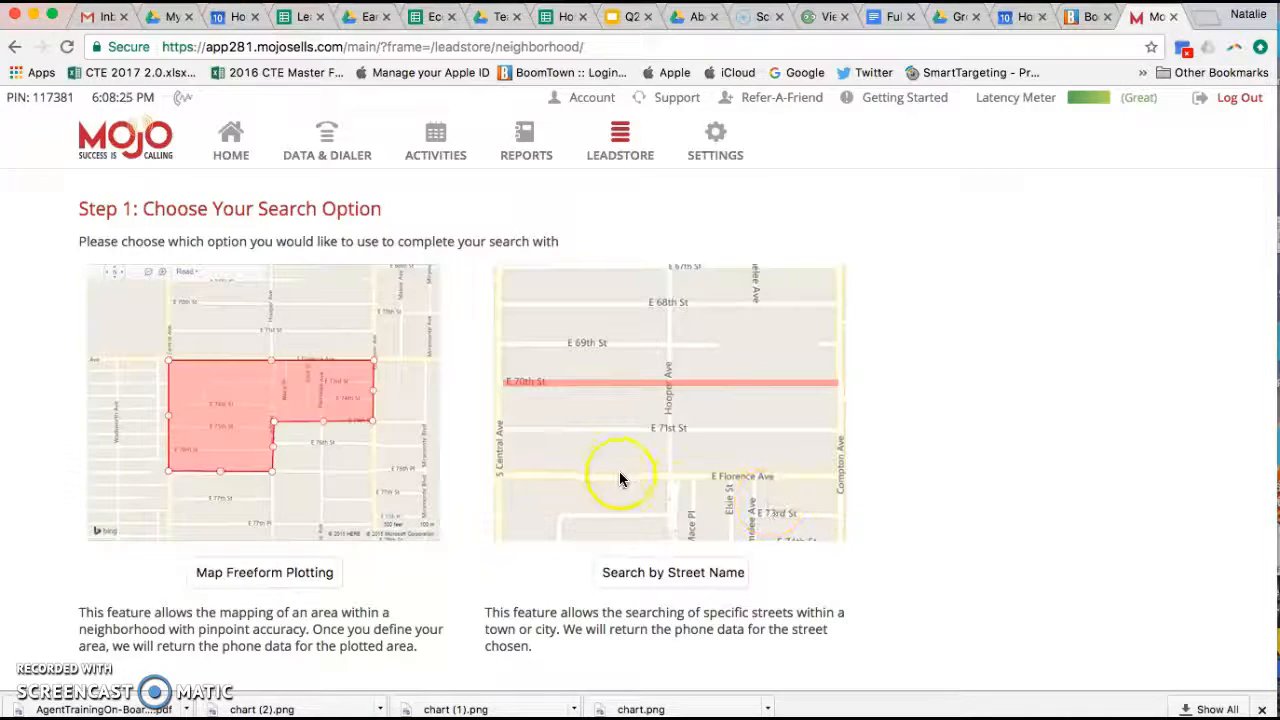
click(265, 576)
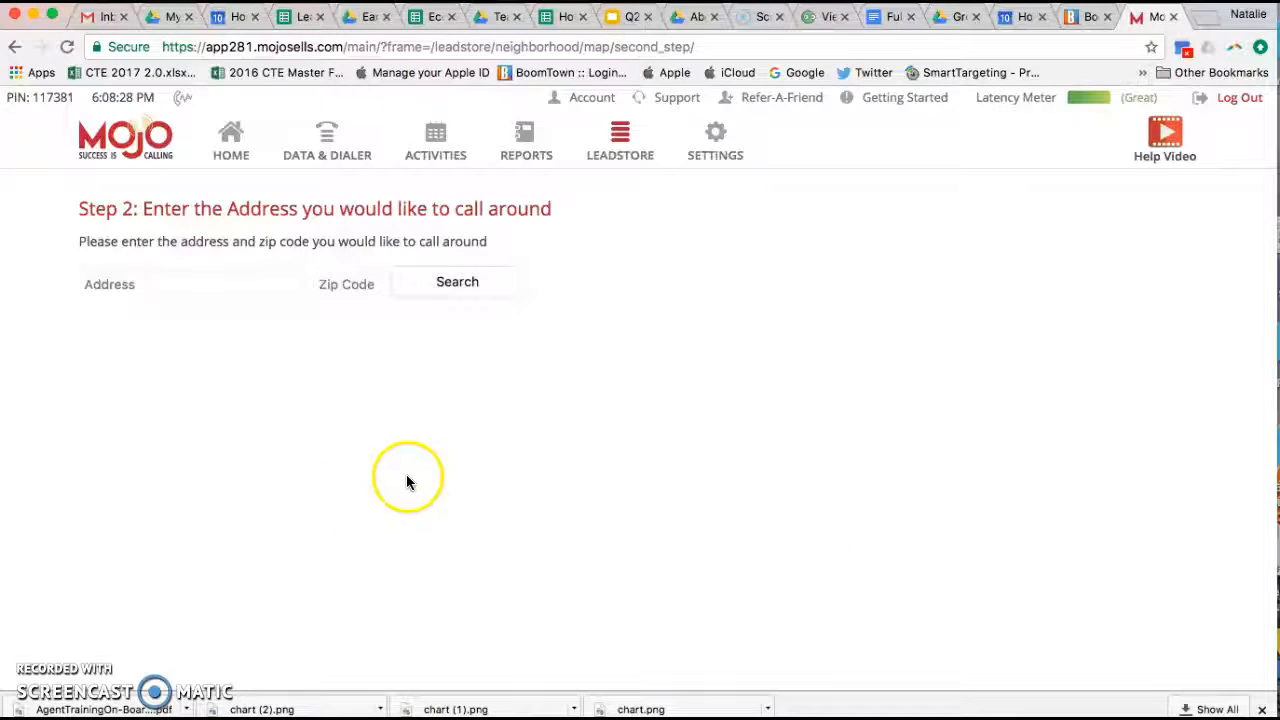
click(262, 288)
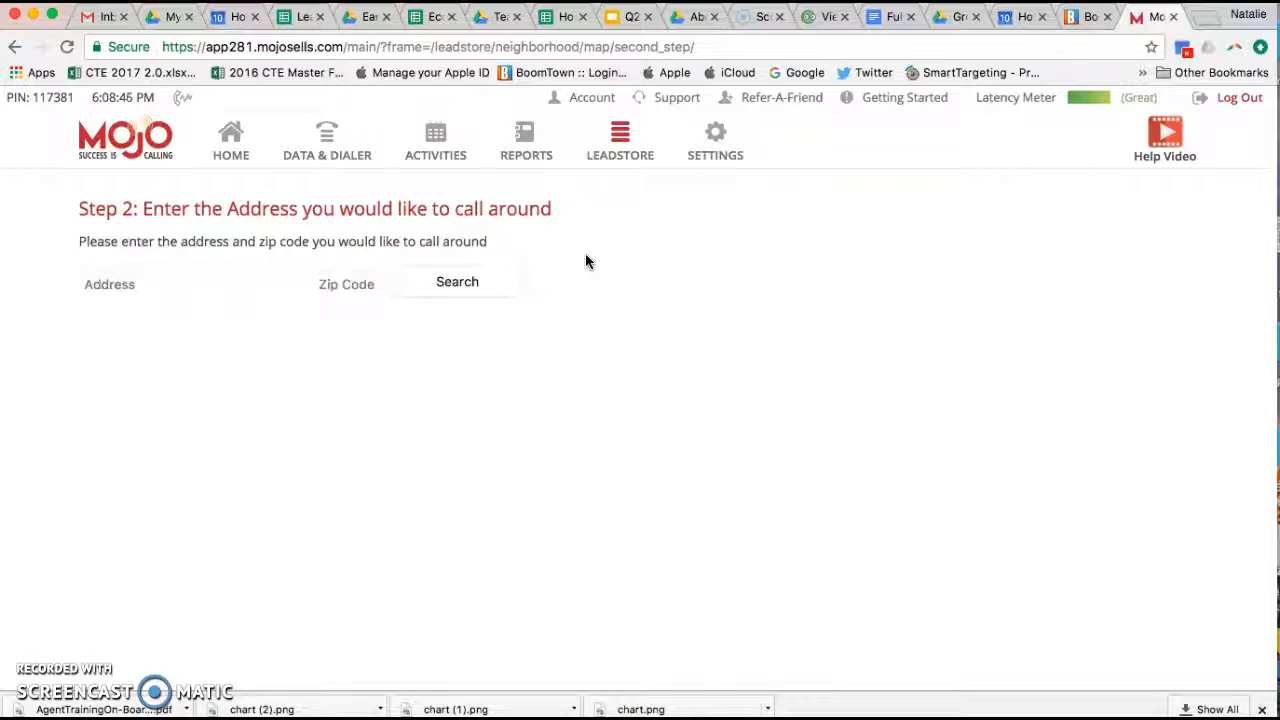
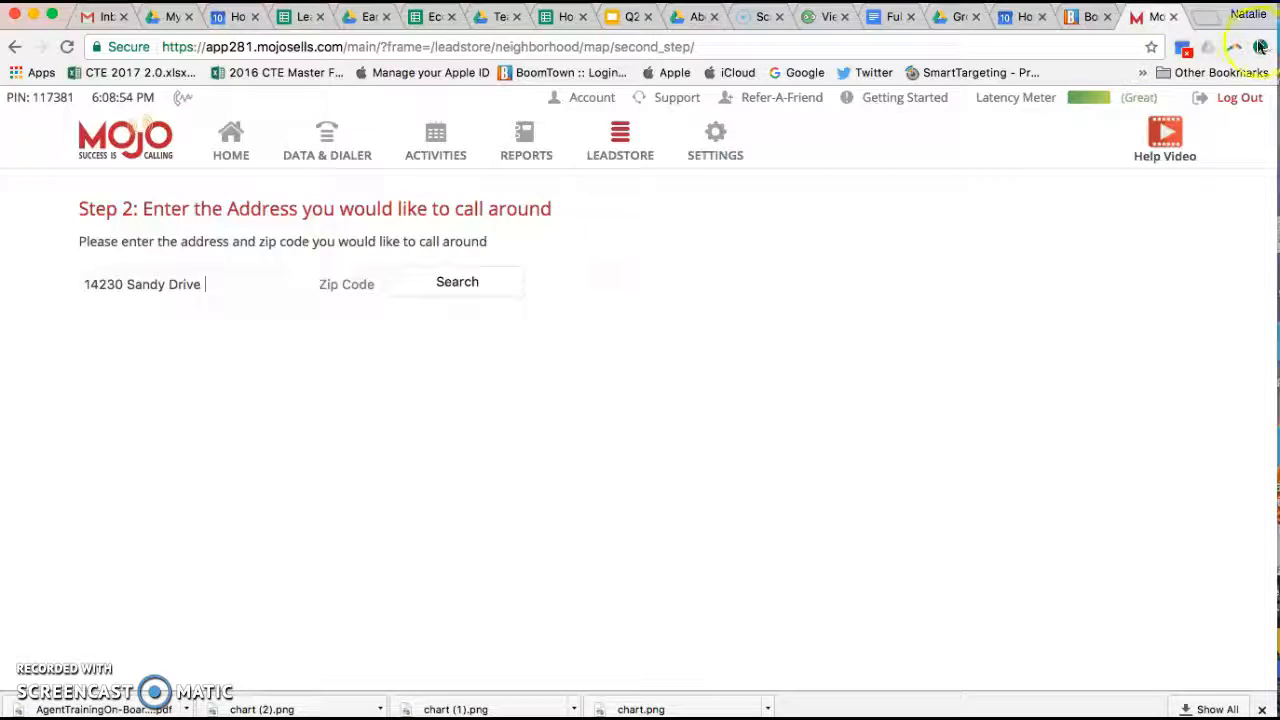
click(1207, 18)
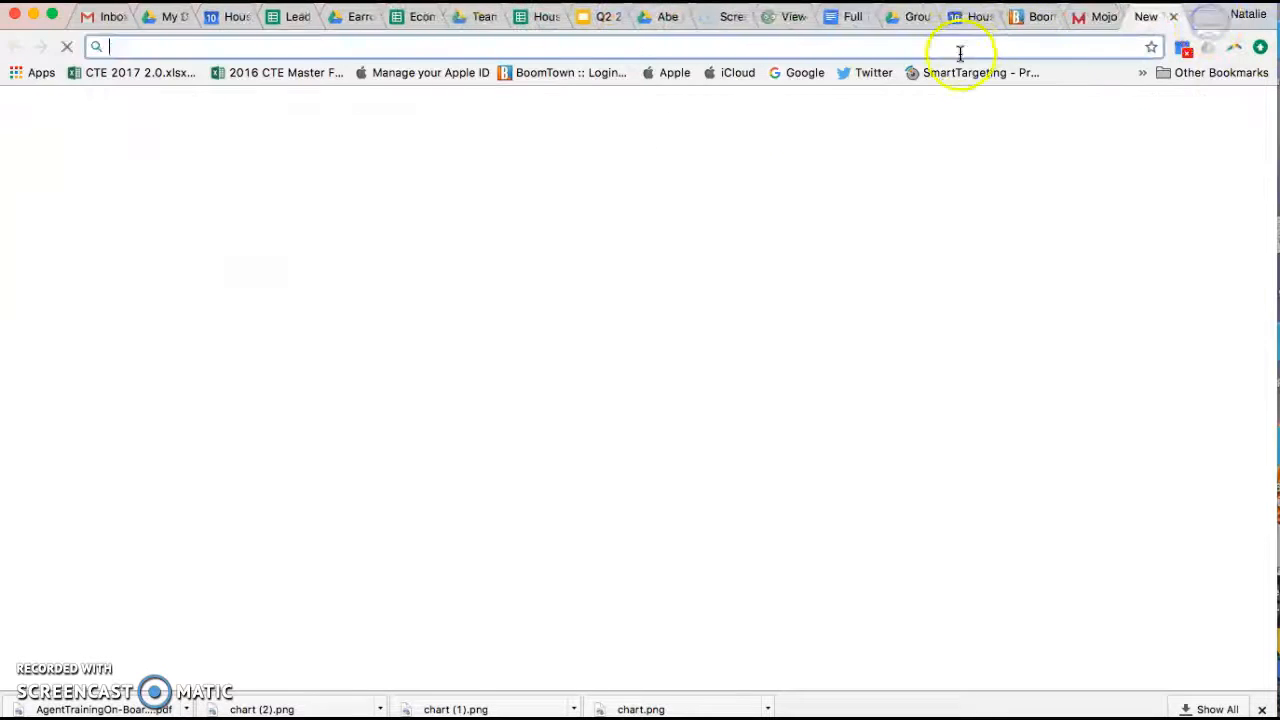
text(becker mn)
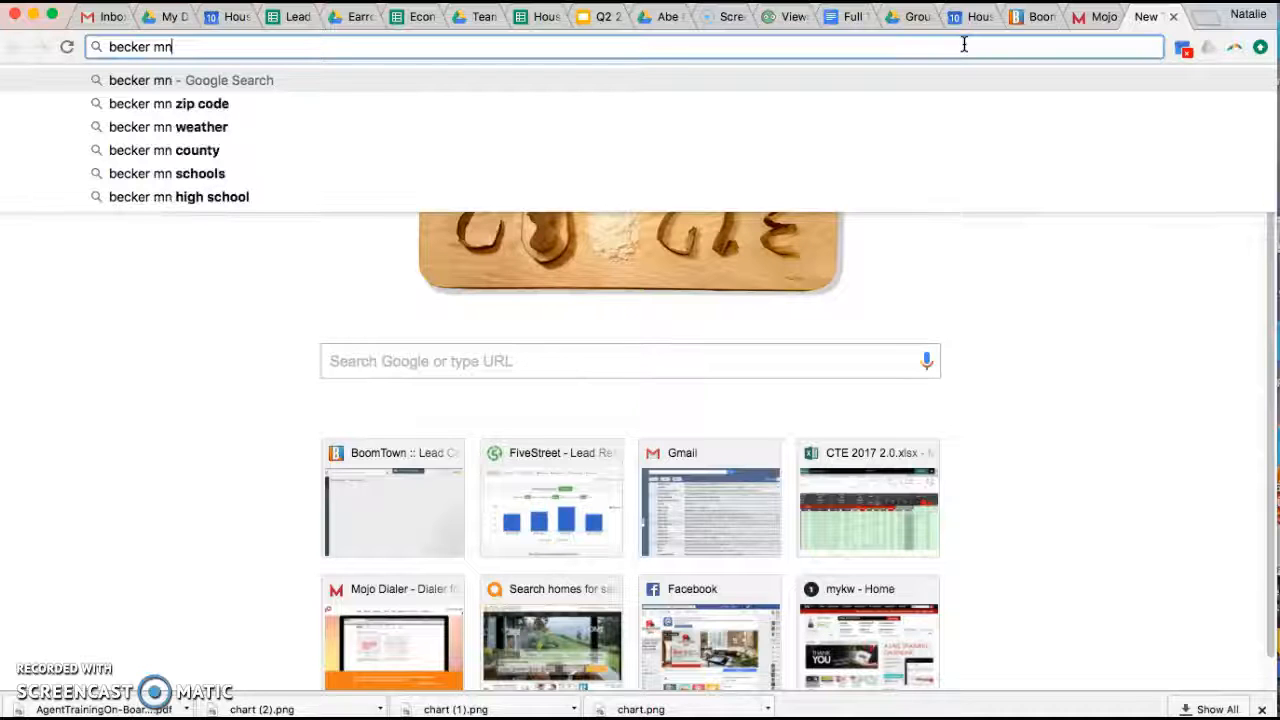
key(BackSpace)
key(BackSpace)
key(BackSpace)
key(BackSpace)
key(BackSpace)
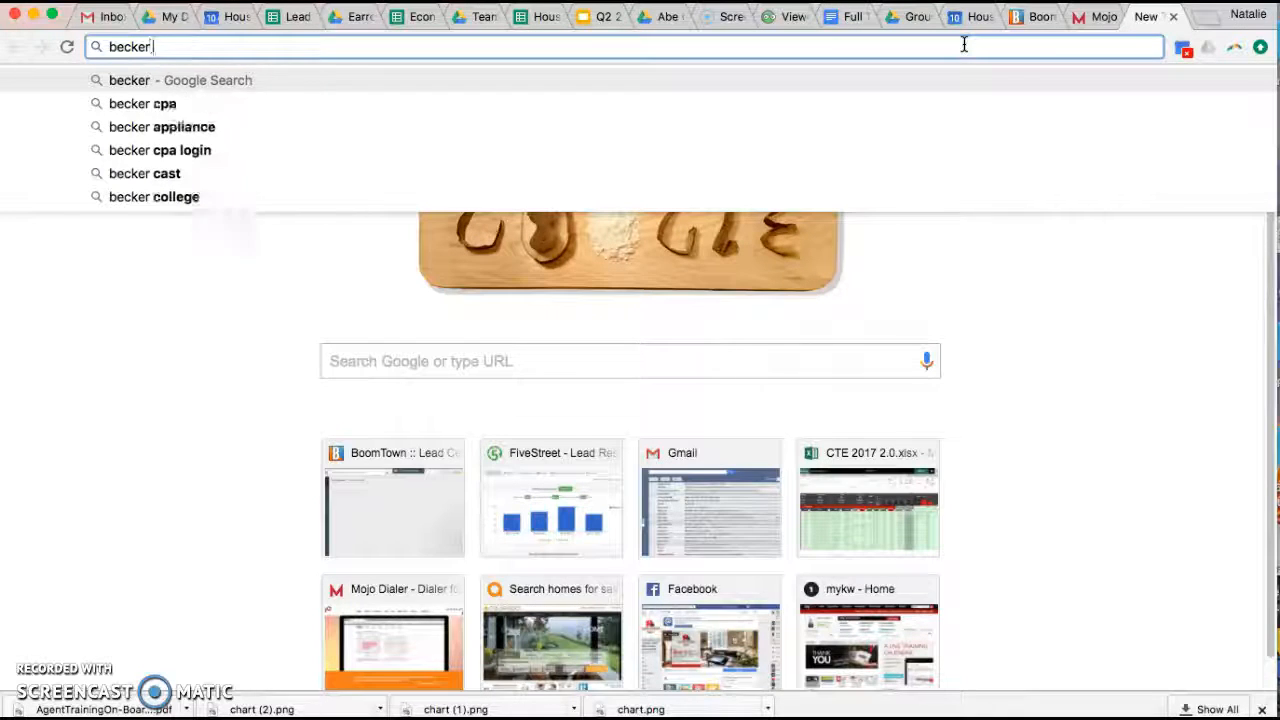
key(BackSpace)
key(BackSpace)
key(BackSpace)
key(BackSpace)
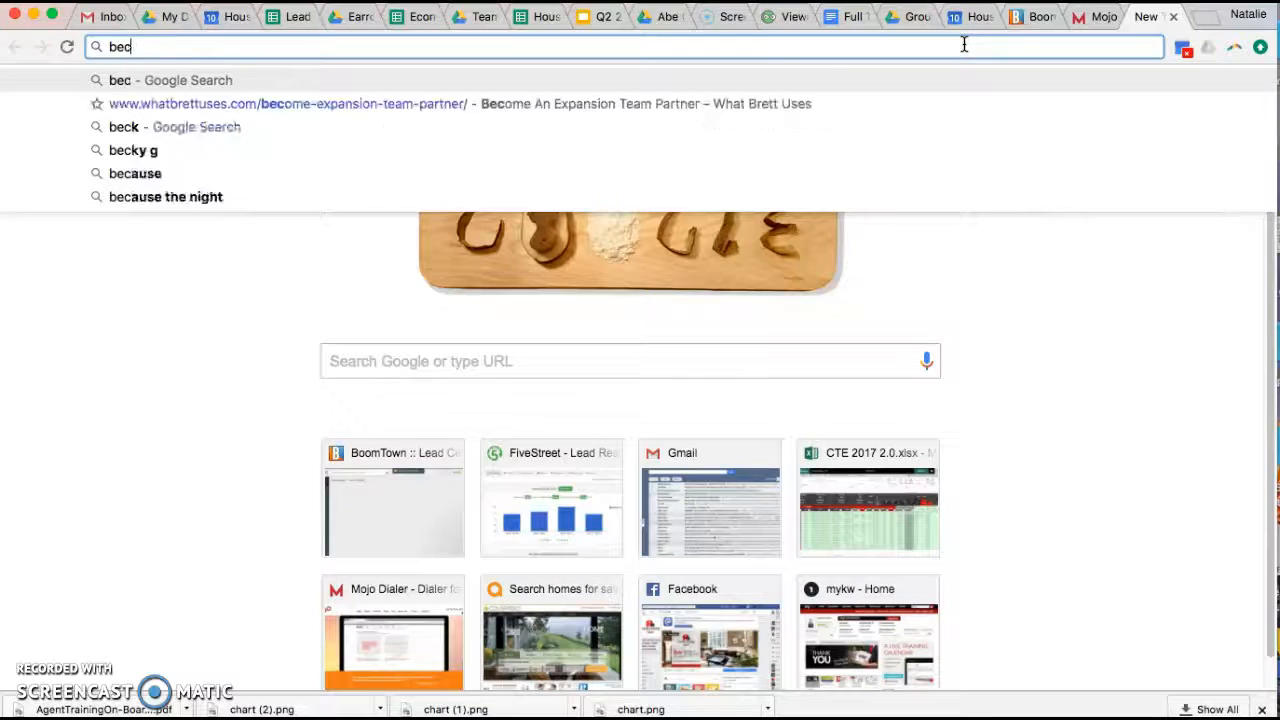
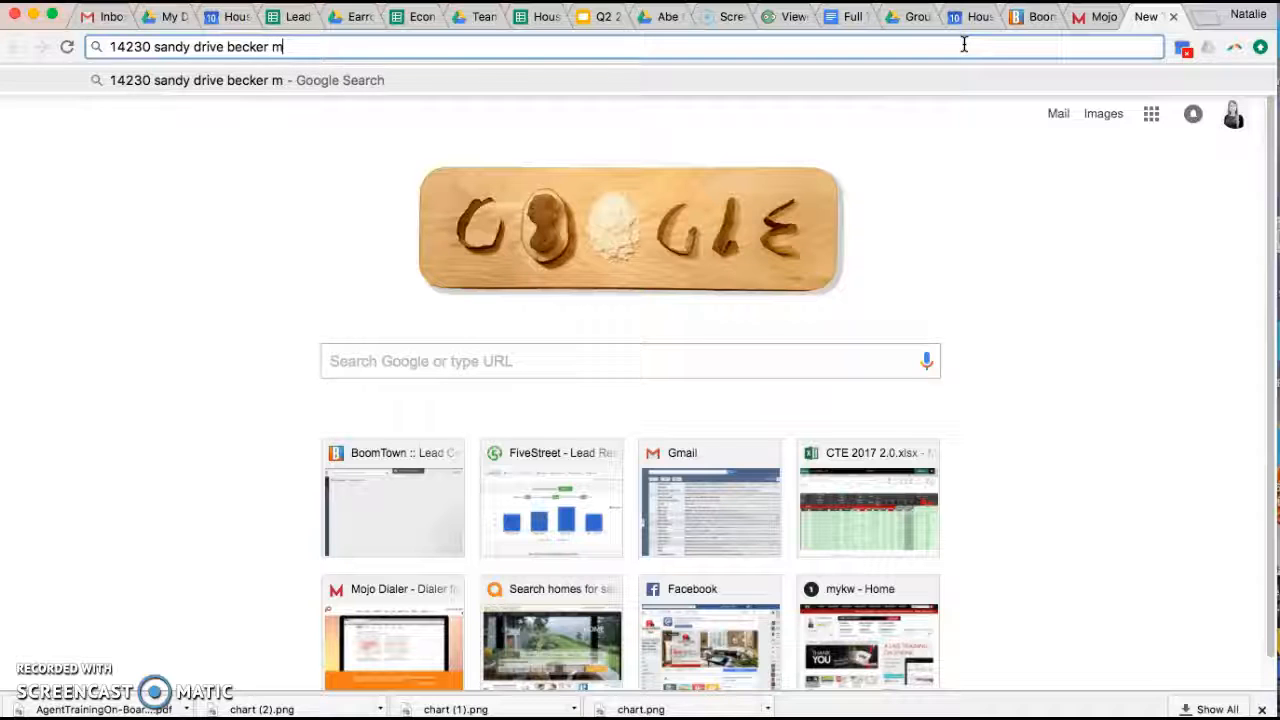
key(Return)
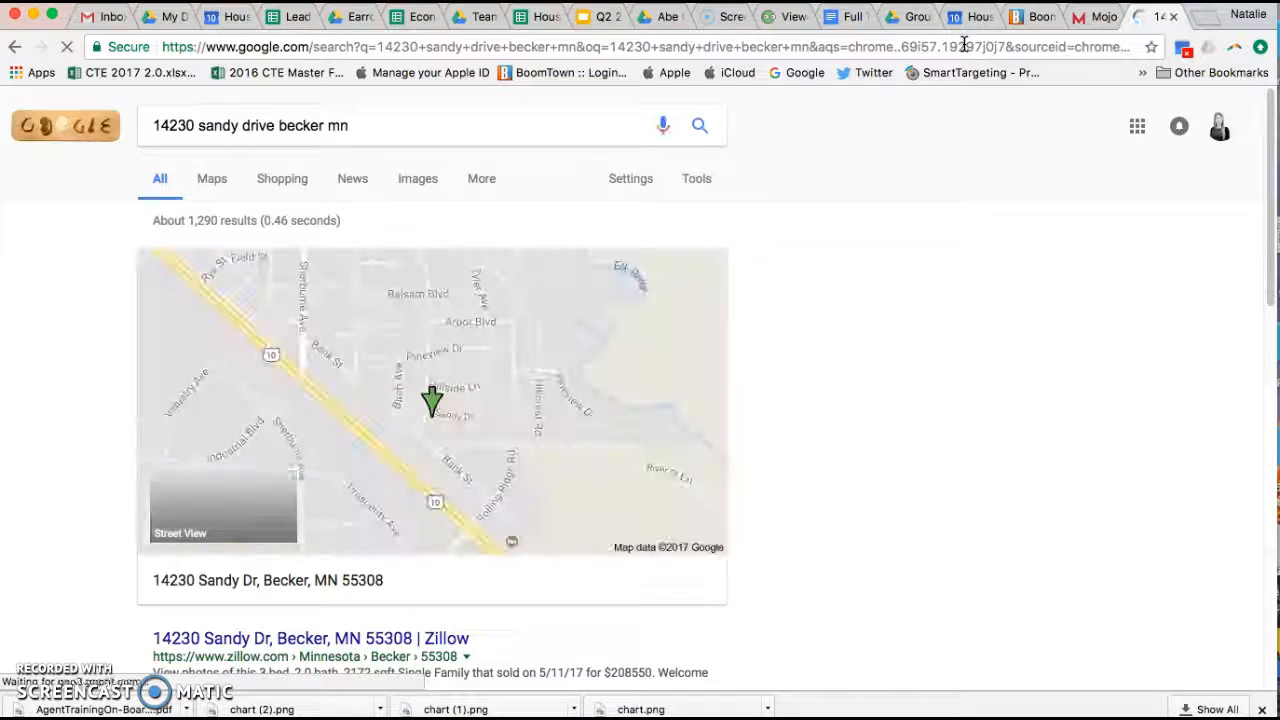
click(1094, 16)
Step: Enter zip code 55308 and search the address on the lead map
click(332, 295)
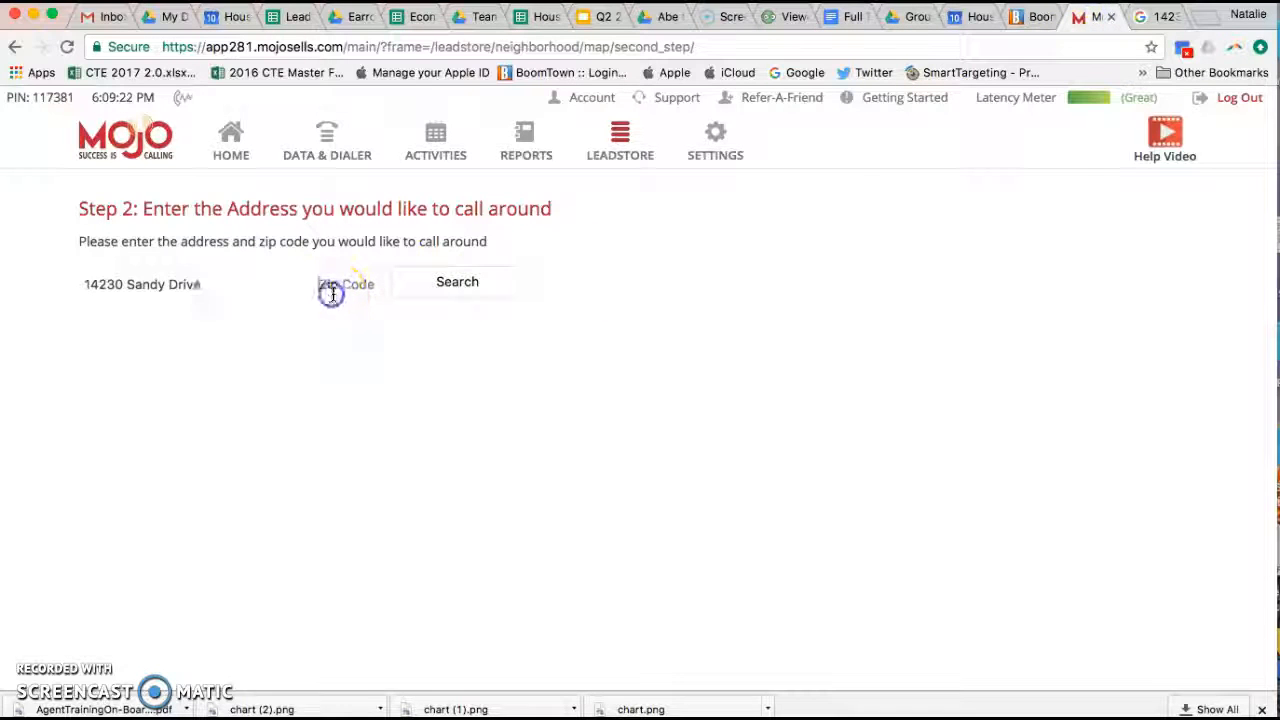
text(55308)
click(430, 284)
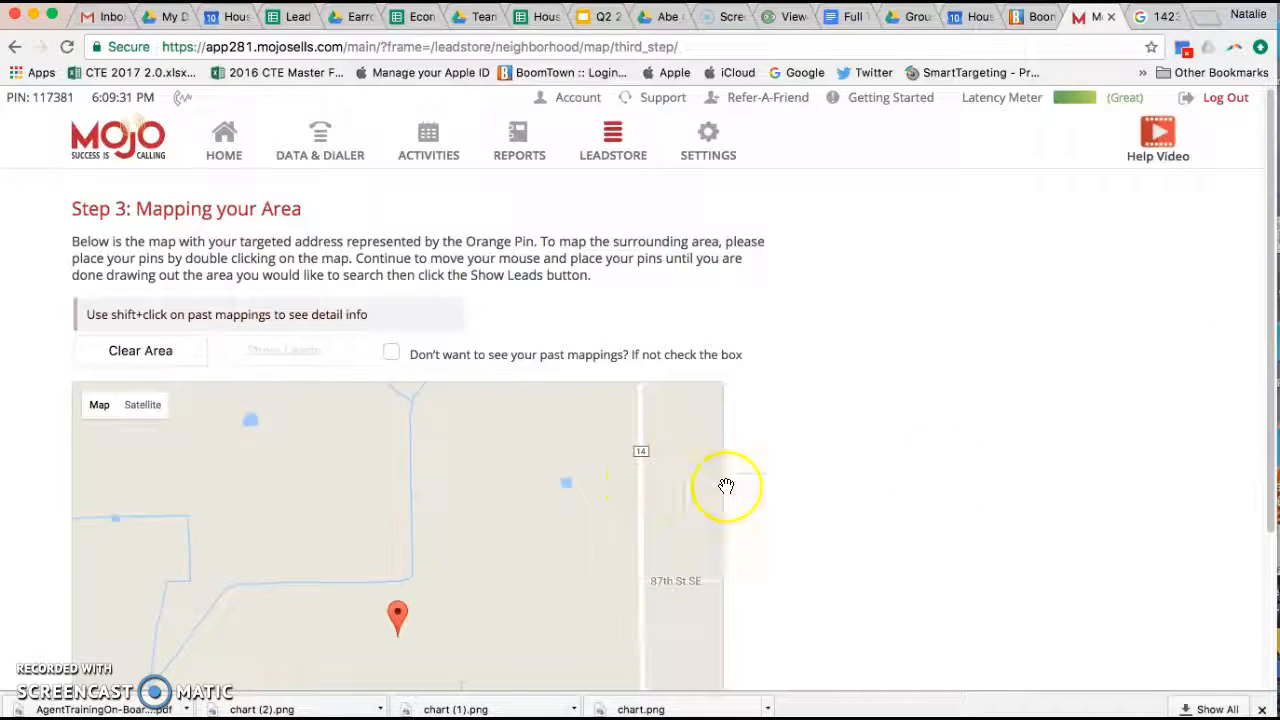
Step: Zoom the lead map out and in around the address pin, then revisit the Google results
drag(1268, 318, 1209, 500)
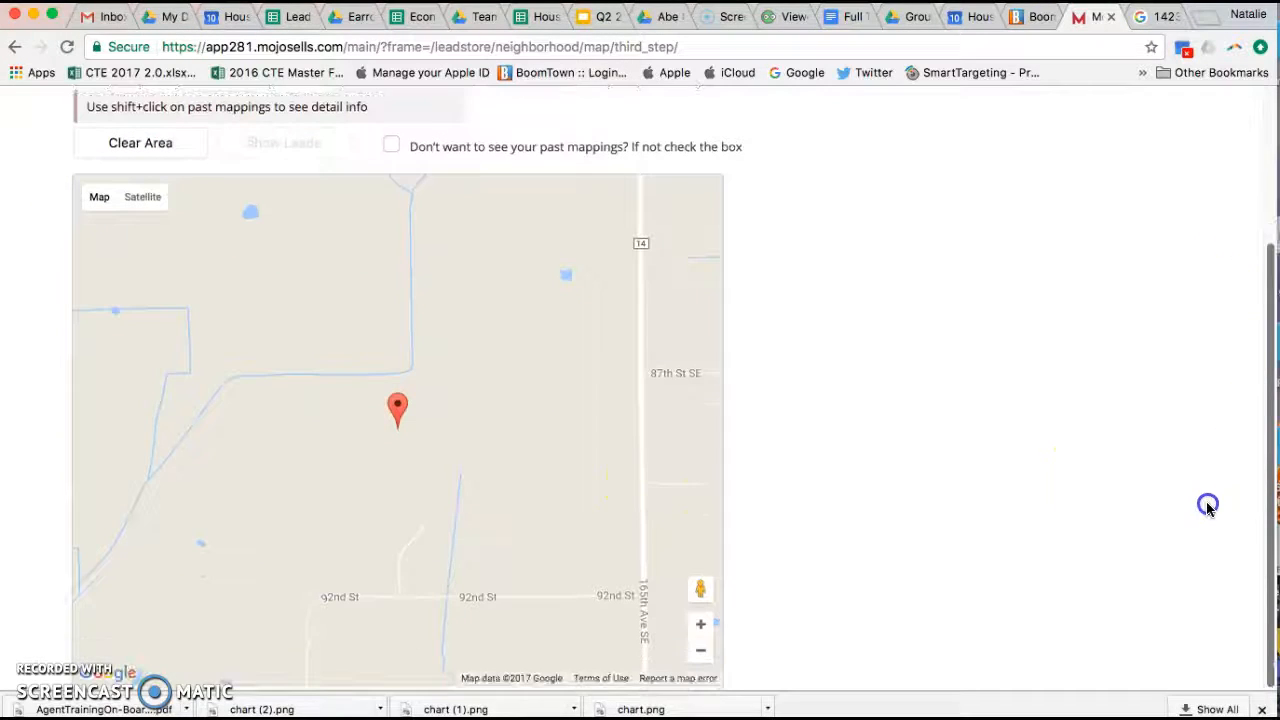
click(700, 655)
click(700, 655)
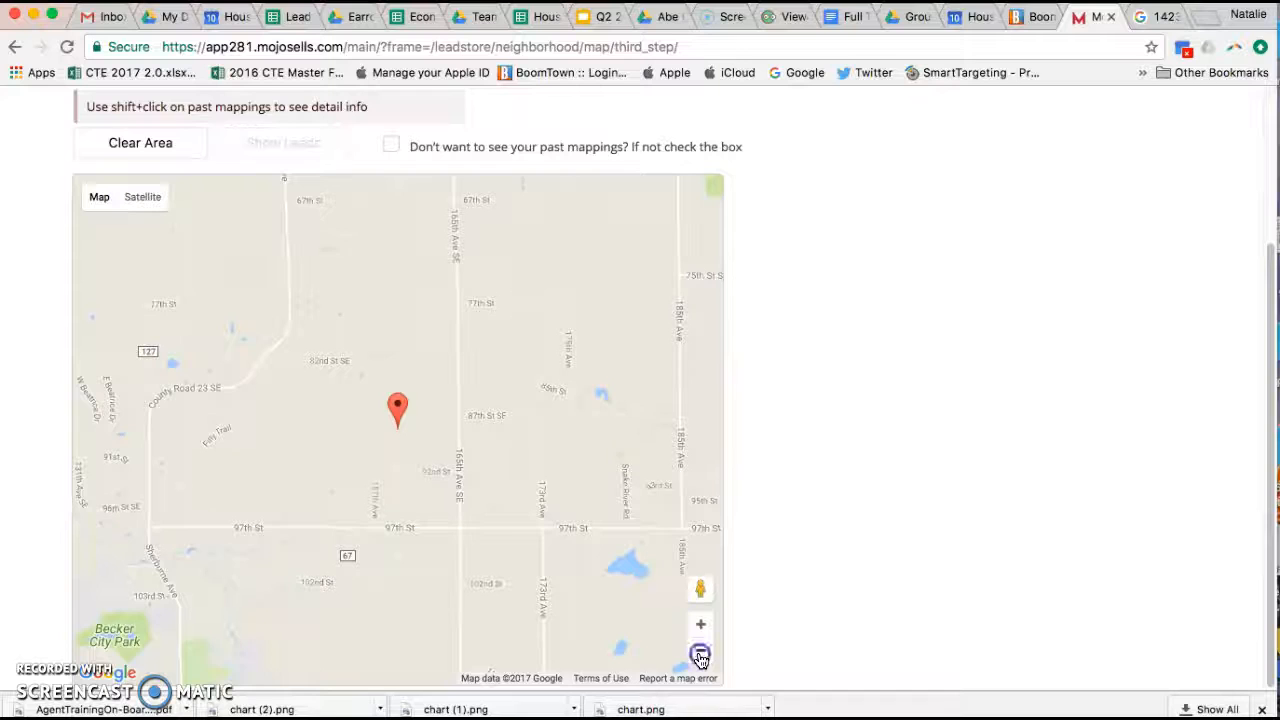
click(700, 655)
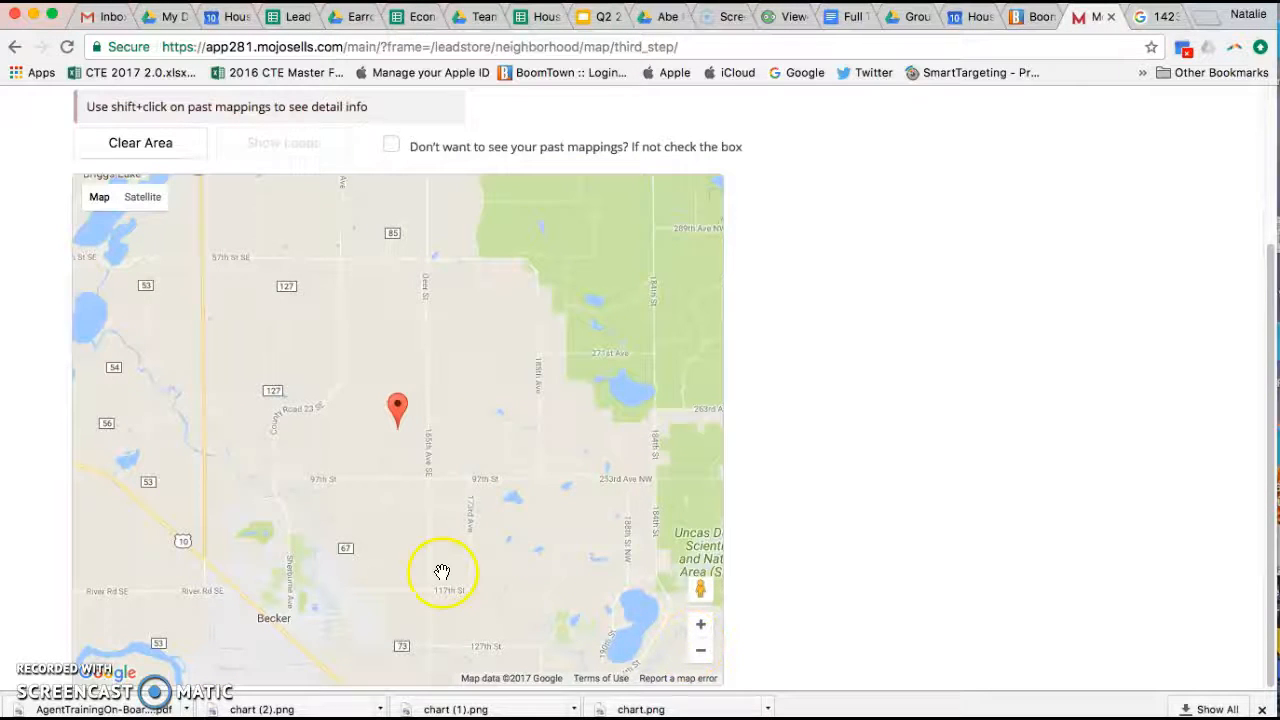
click(700, 624)
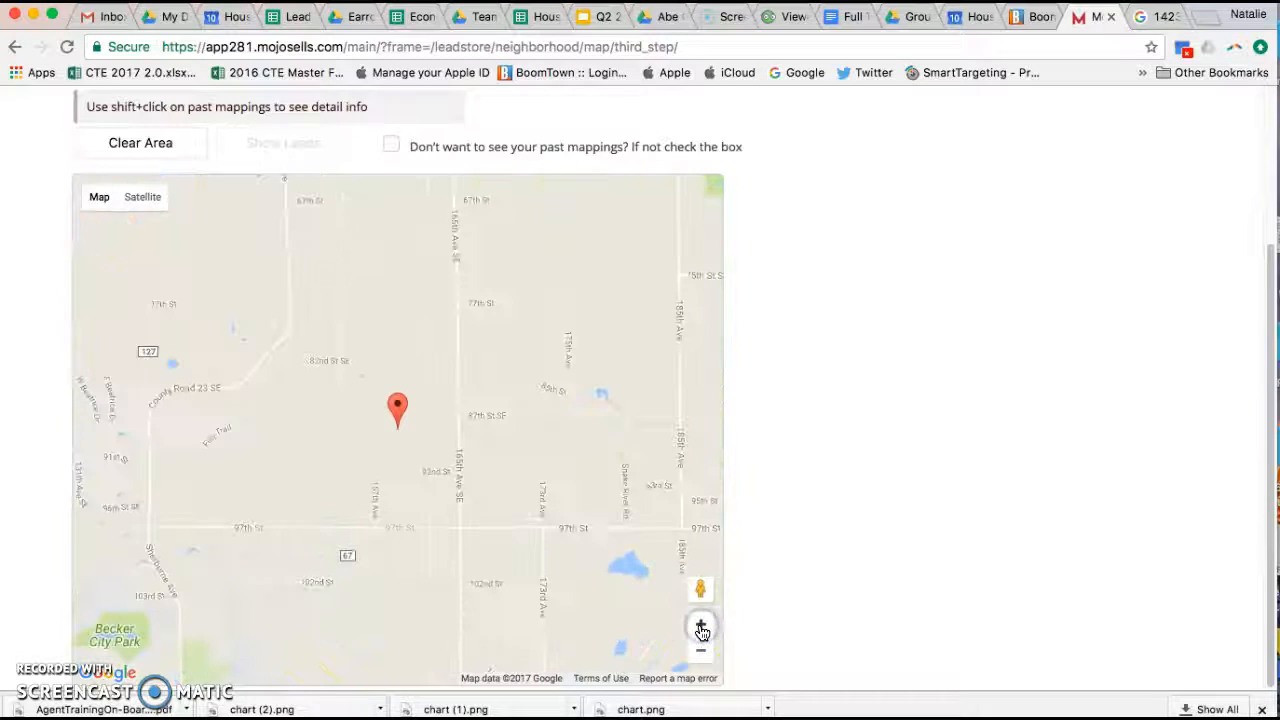
click(701, 626)
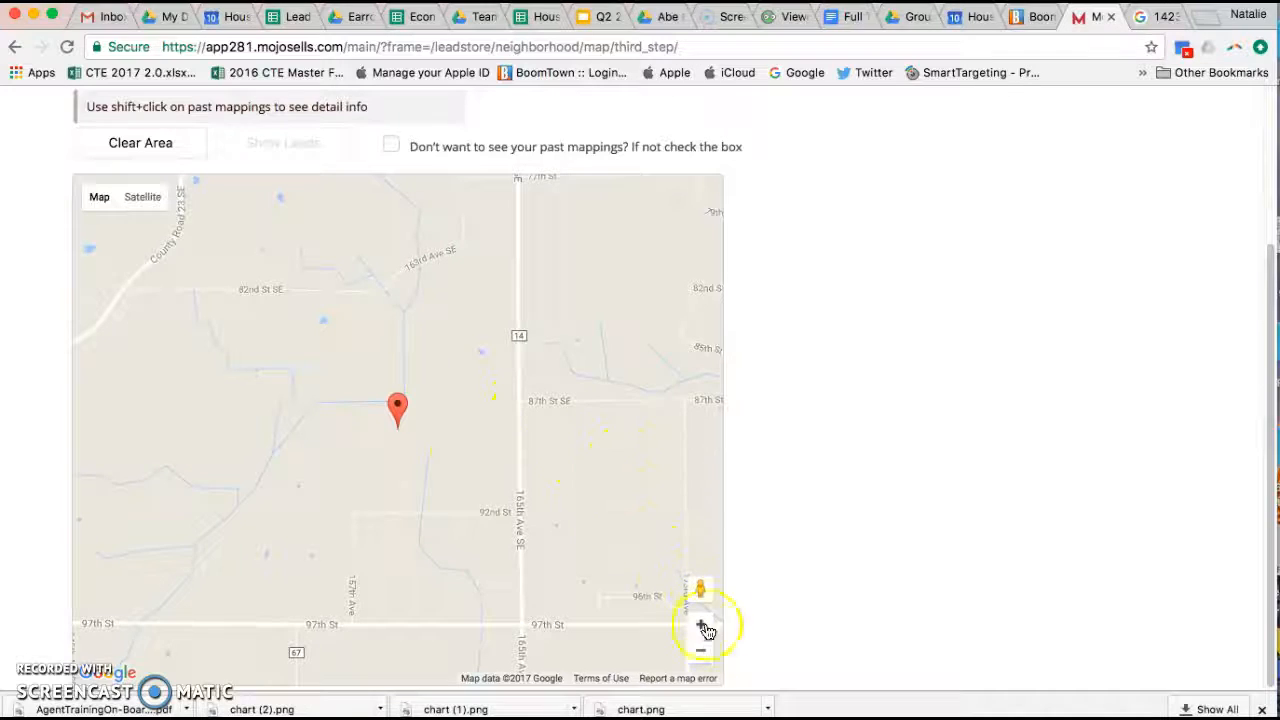
click(701, 655)
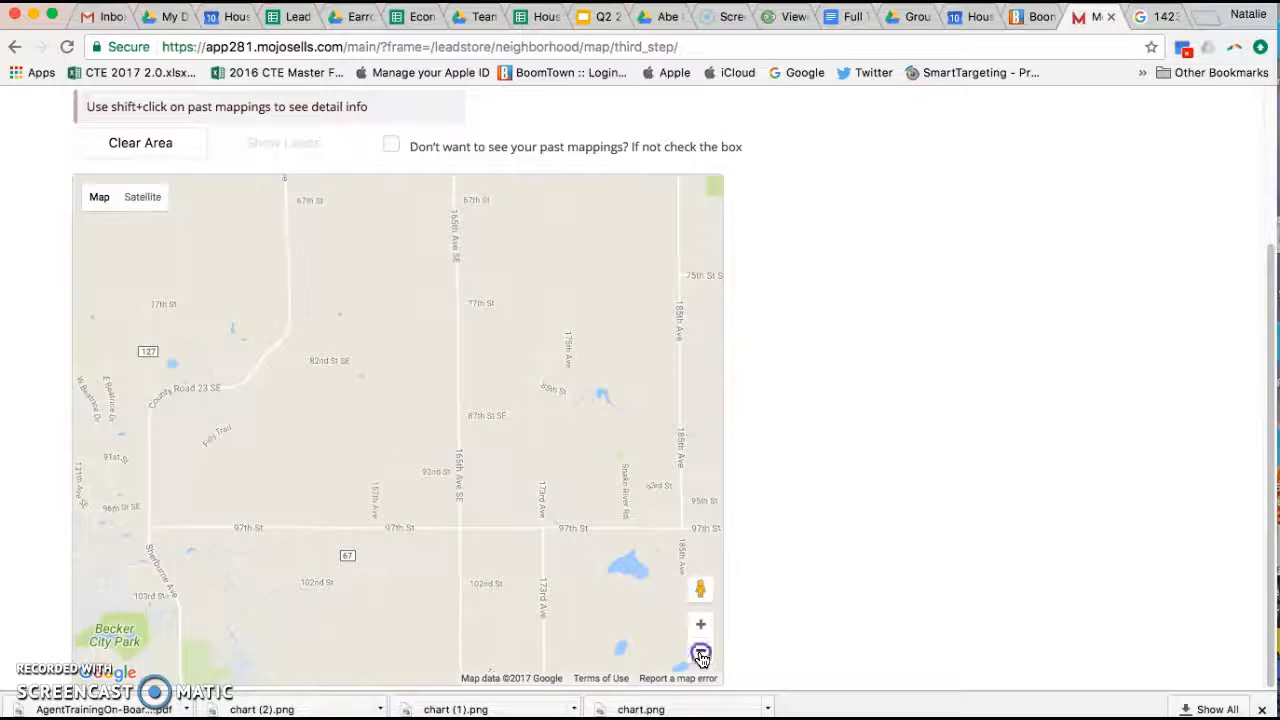
click(701, 655)
click(1157, 16)
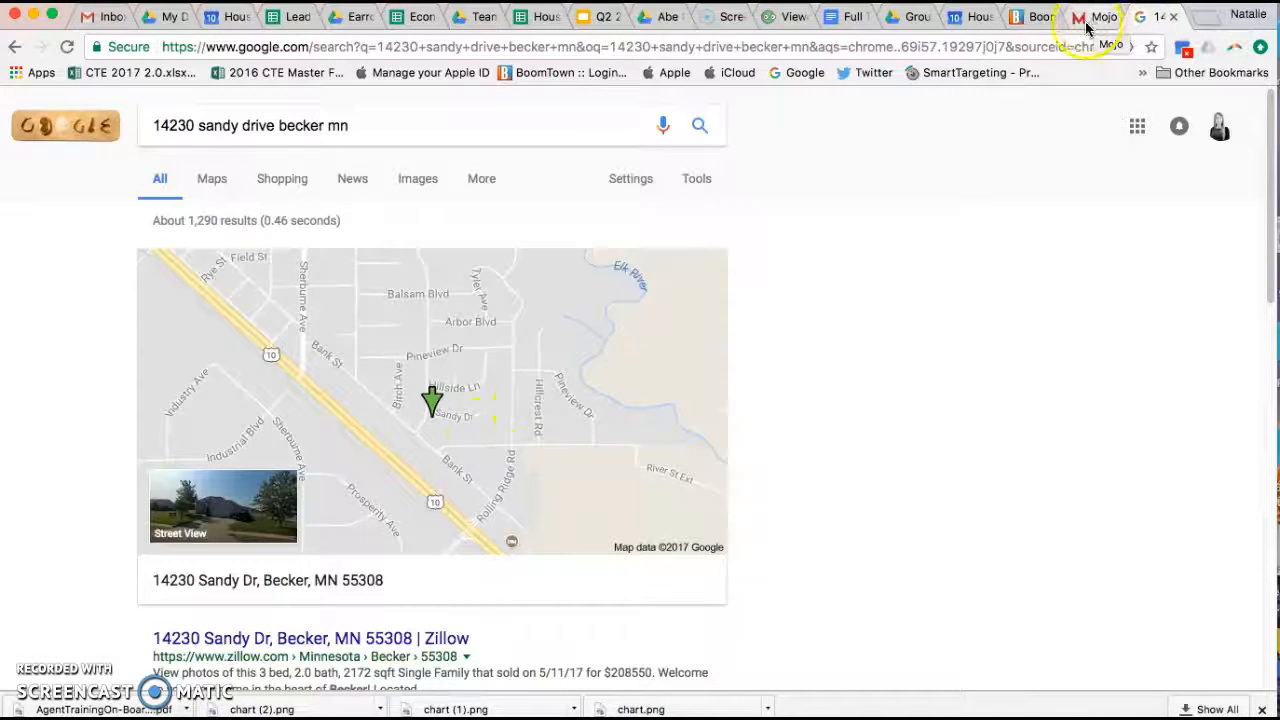
click(497, 458)
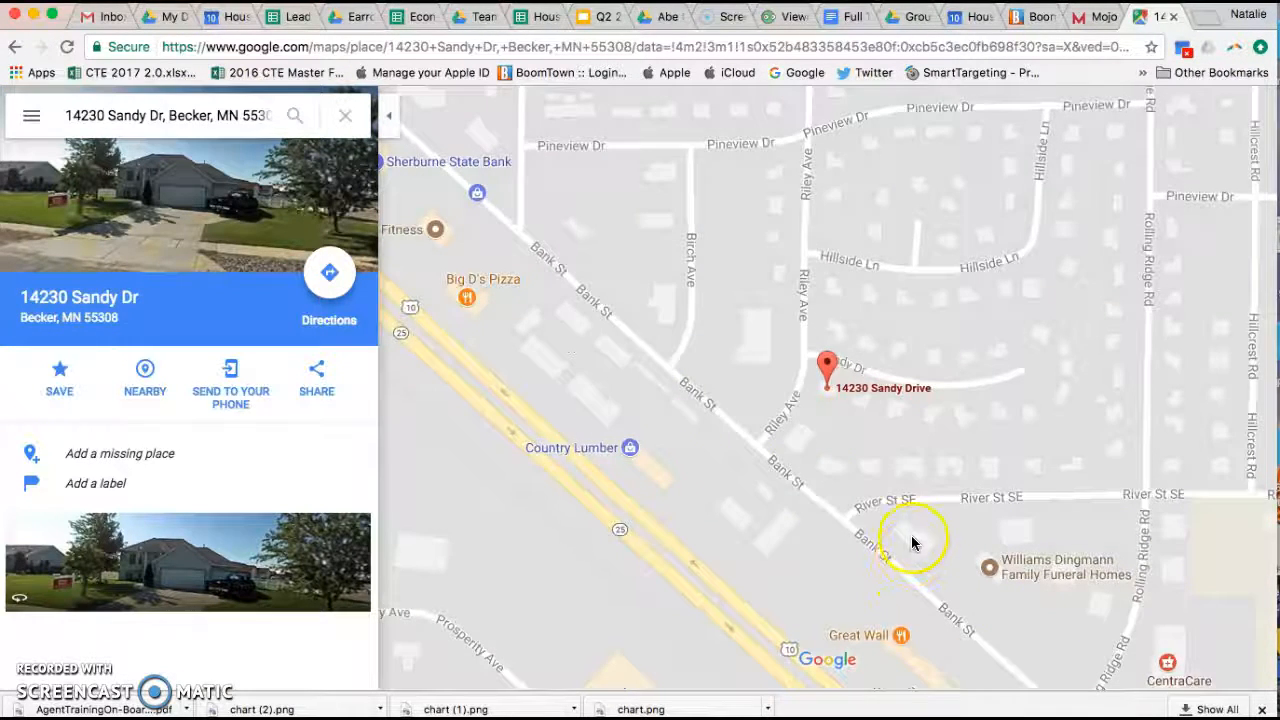
click(1247, 632)
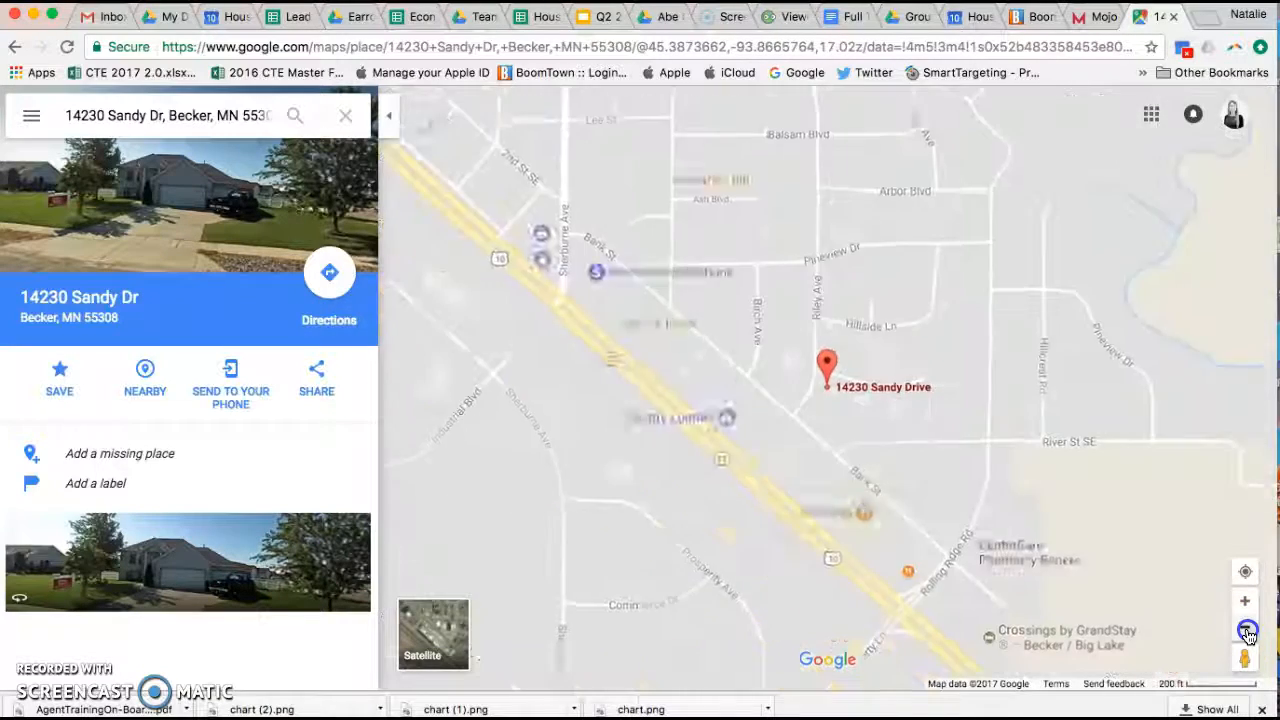
click(1247, 632)
click(1247, 632)
click(1247, 632)
click(1247, 632)
click(1247, 632)
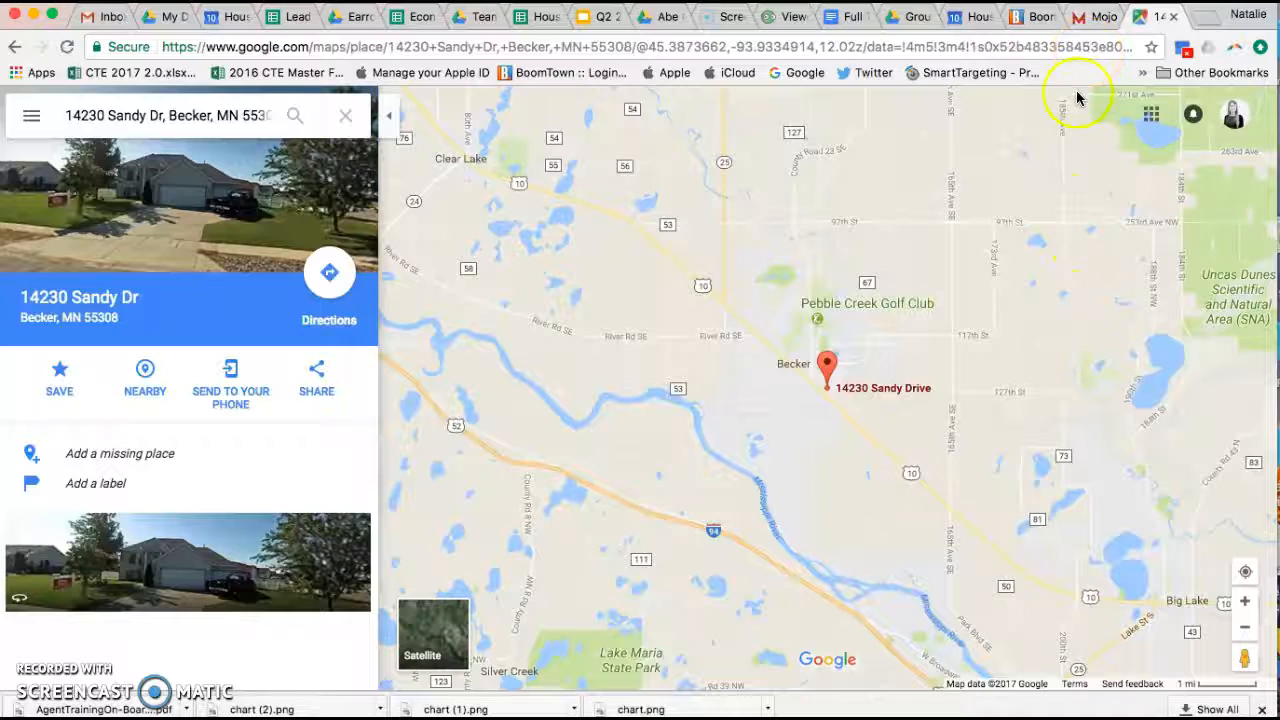
click(1100, 18)
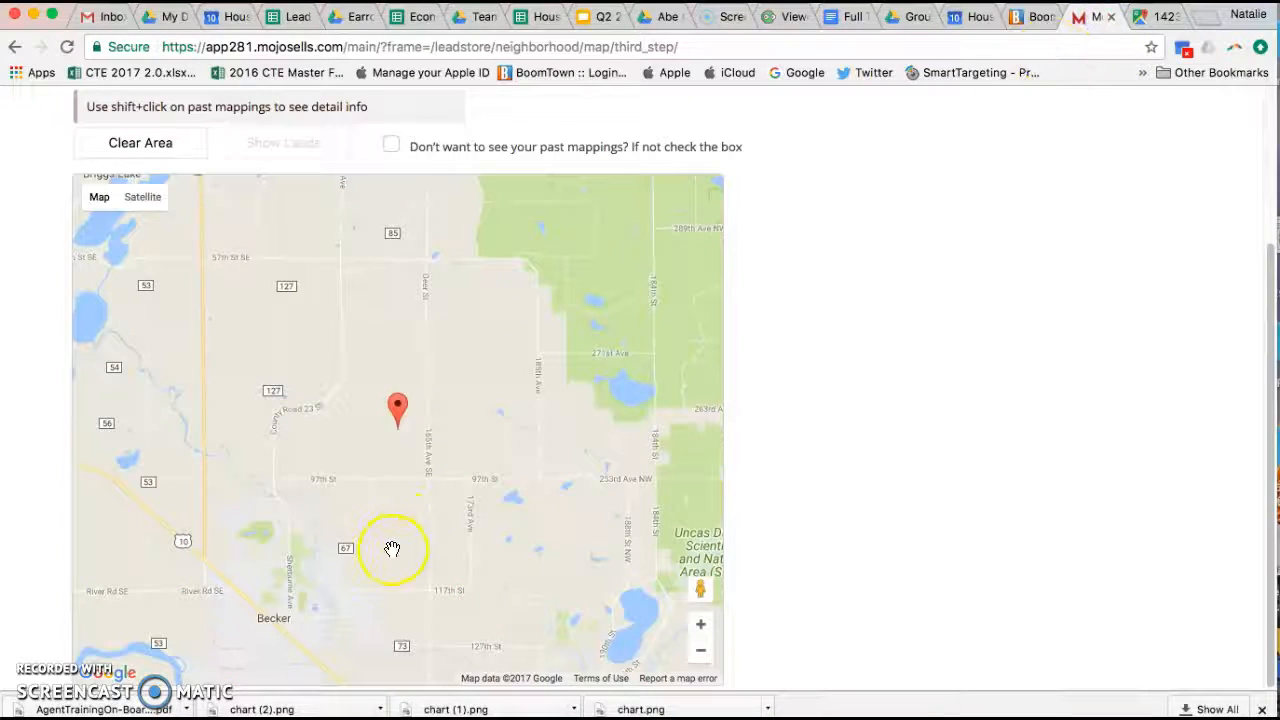
click(700, 650)
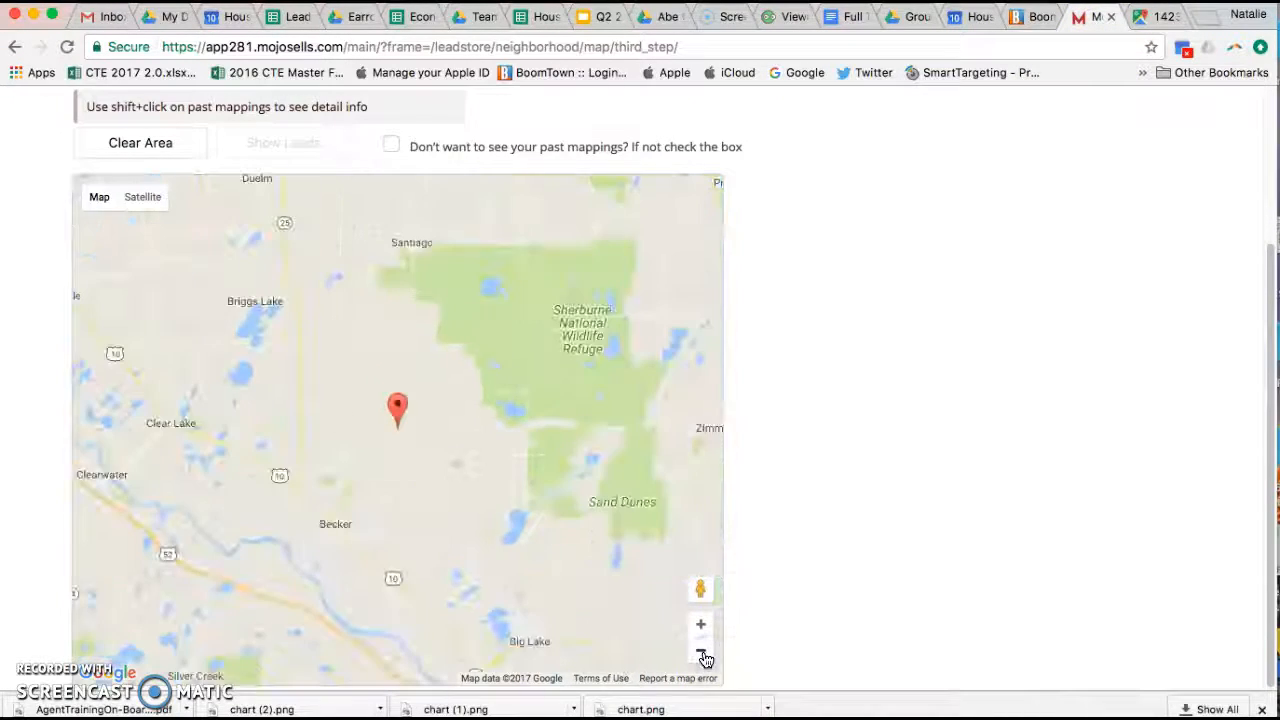
click(1152, 20)
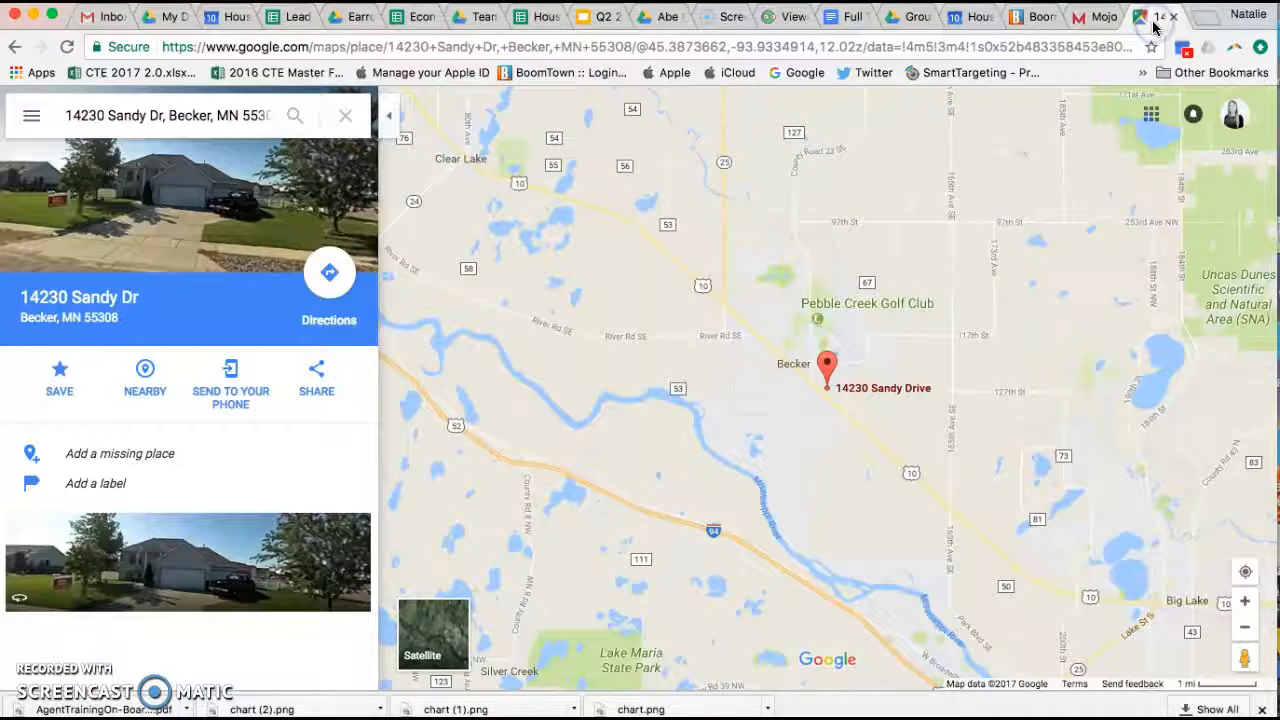
click(1088, 20)
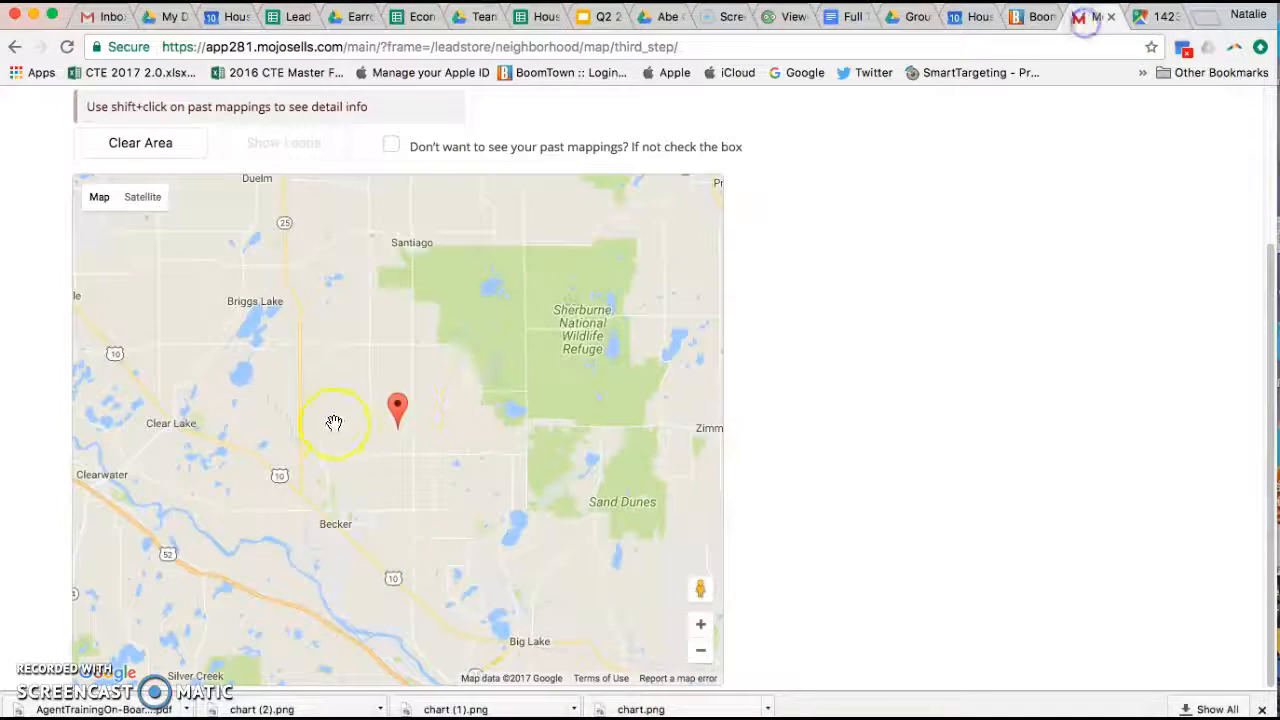
click(400, 408)
drag(402, 495, 375, 374)
click(701, 625)
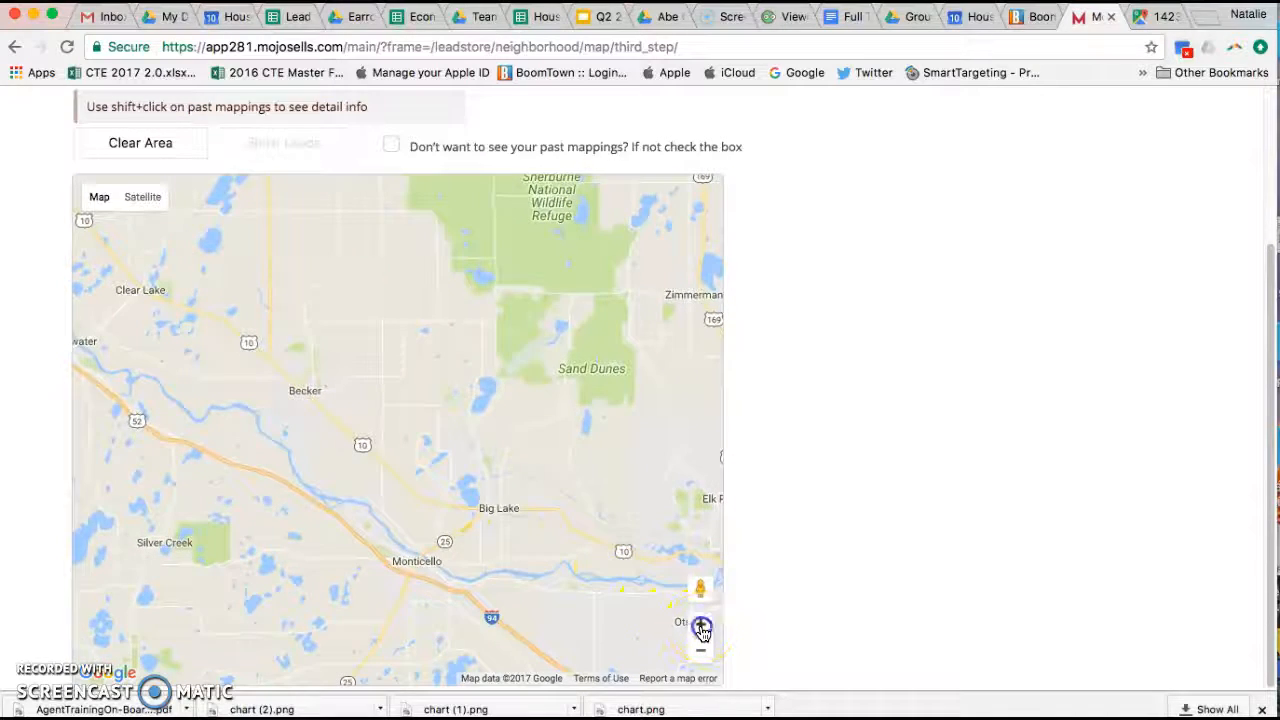
click(1163, 16)
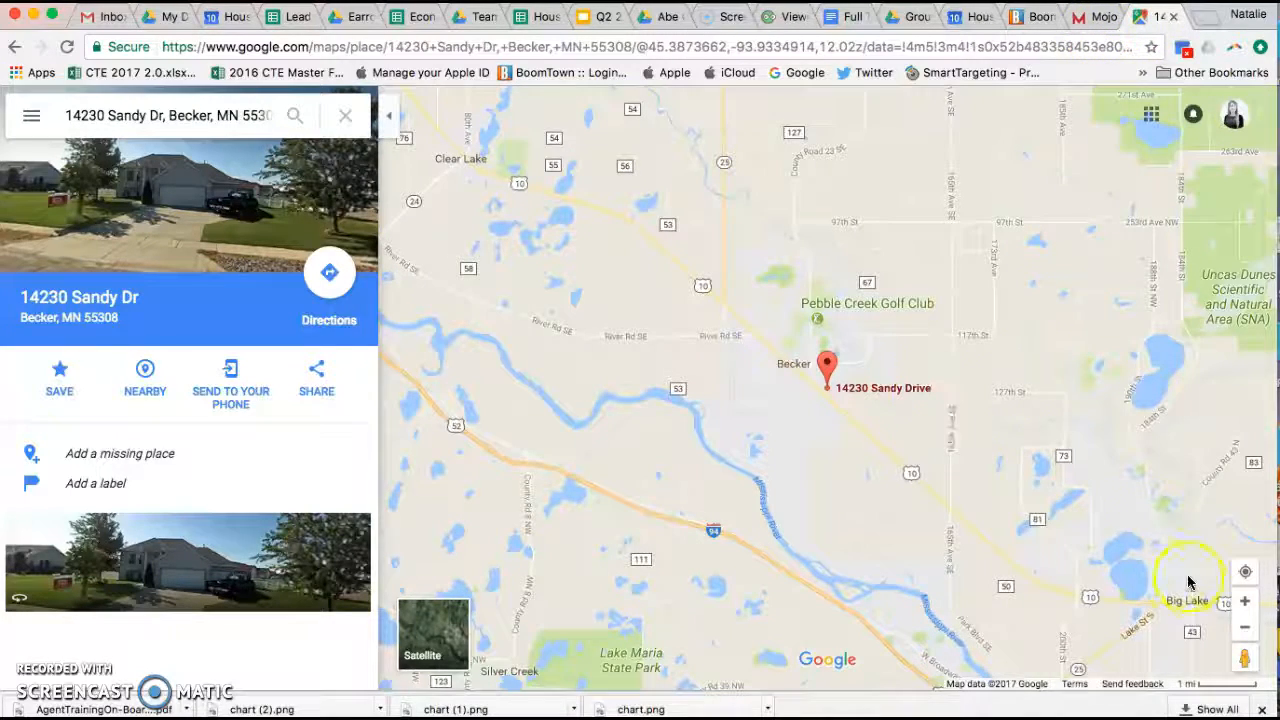
click(1245, 600)
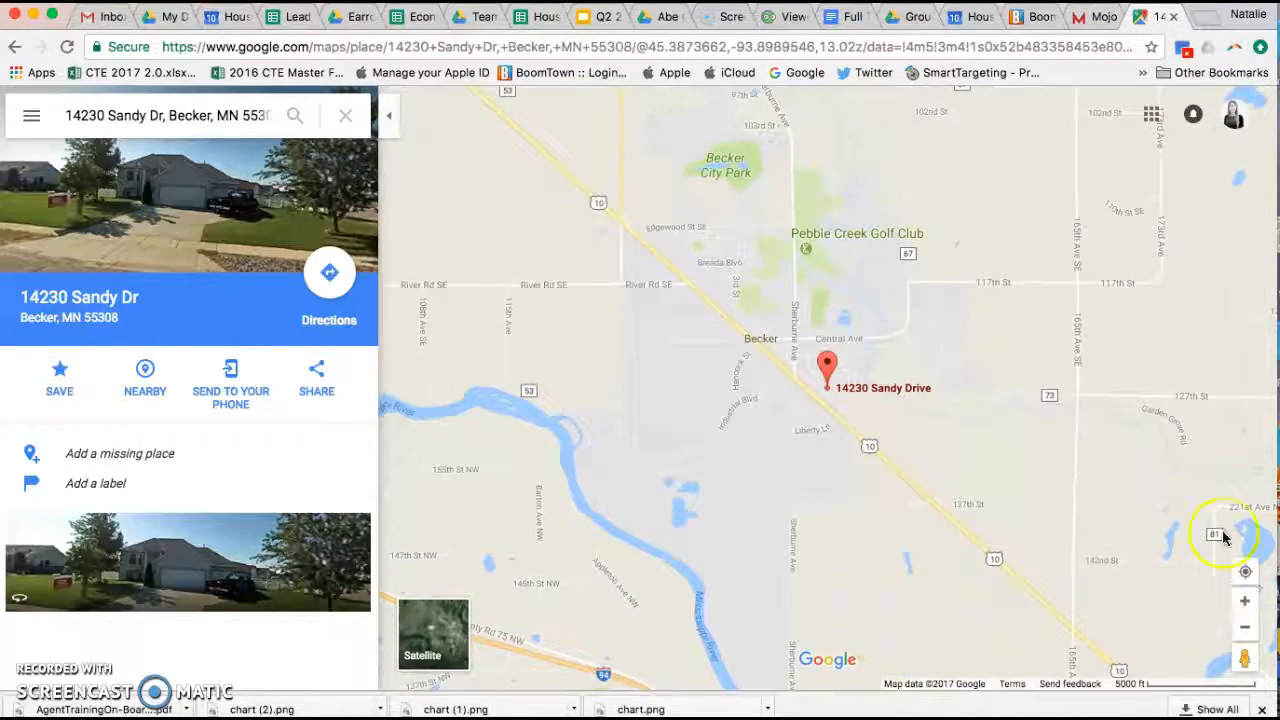
click(1094, 17)
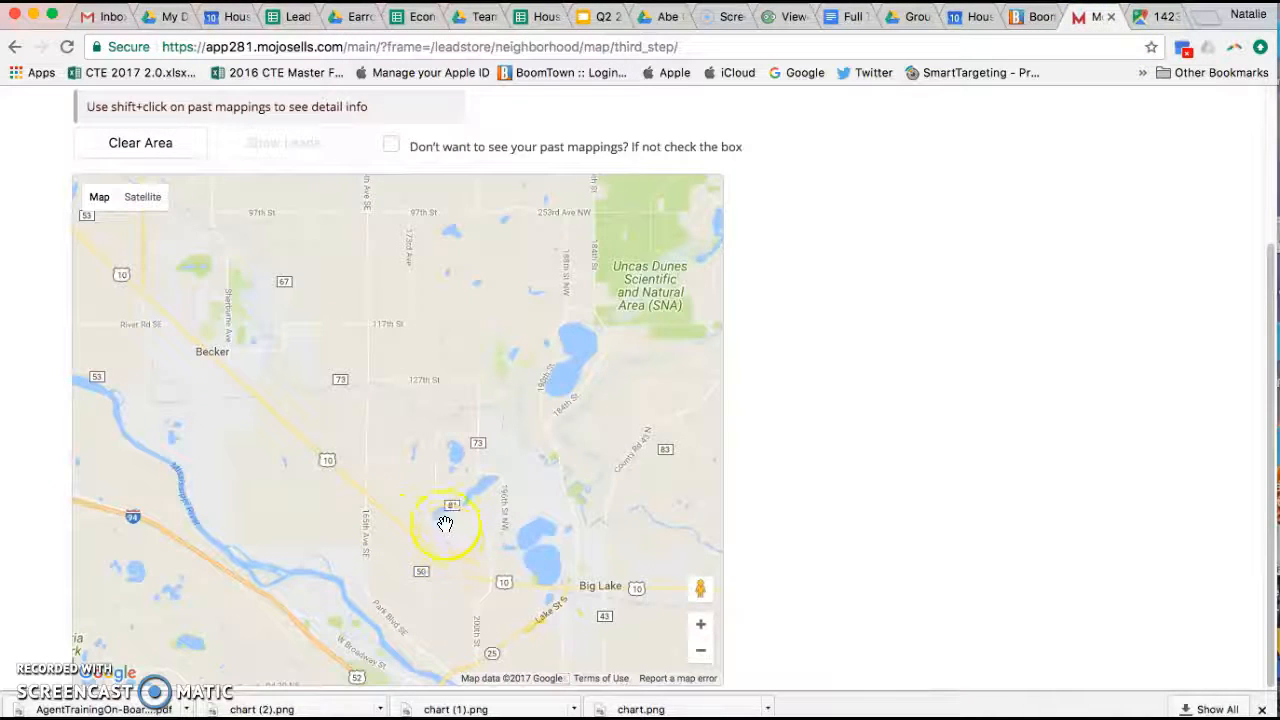
Step: Pan and zoom the Mojo lead map to center on Becker by the Mississippi
click(703, 625)
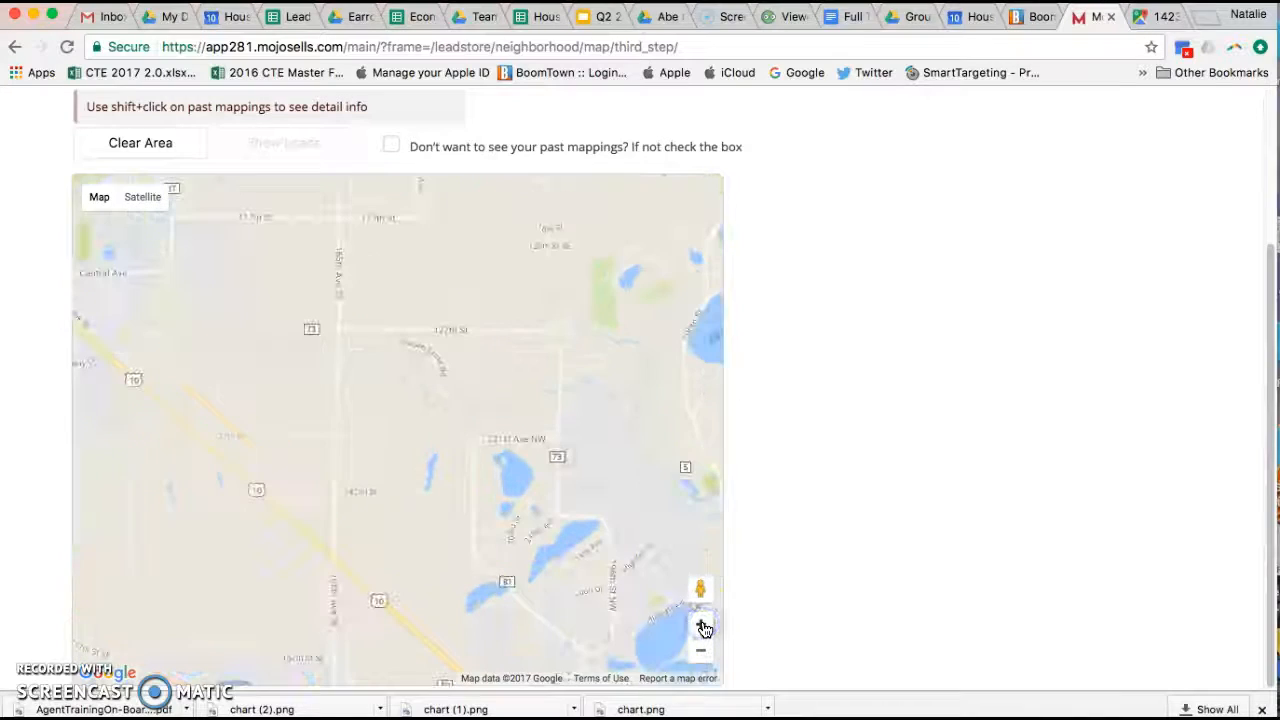
drag(572, 587, 414, 355)
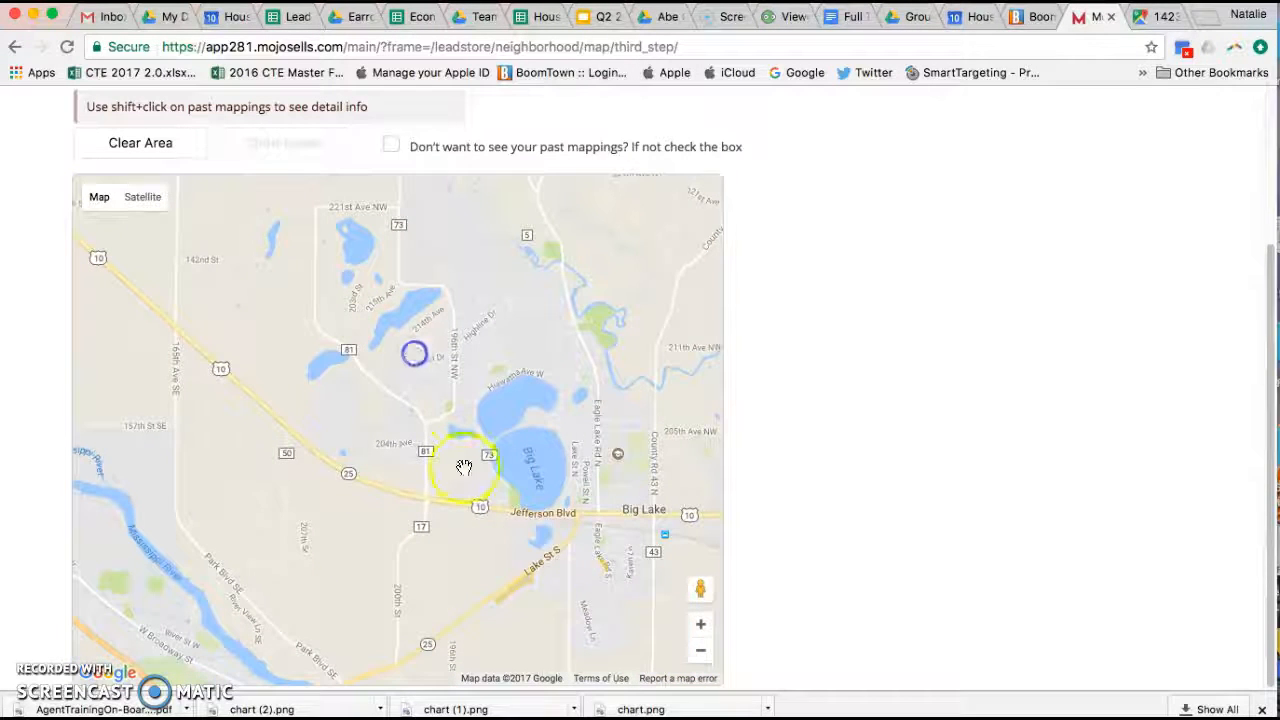
click(703, 627)
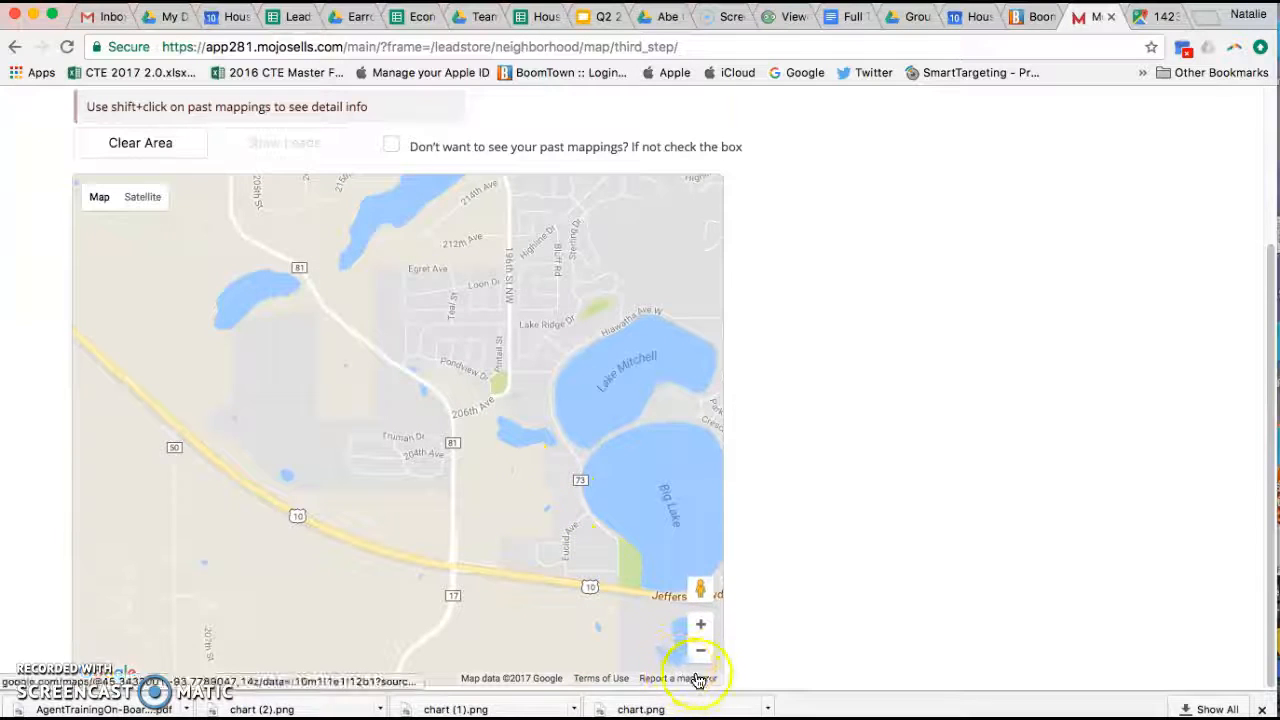
click(701, 653)
click(701, 655)
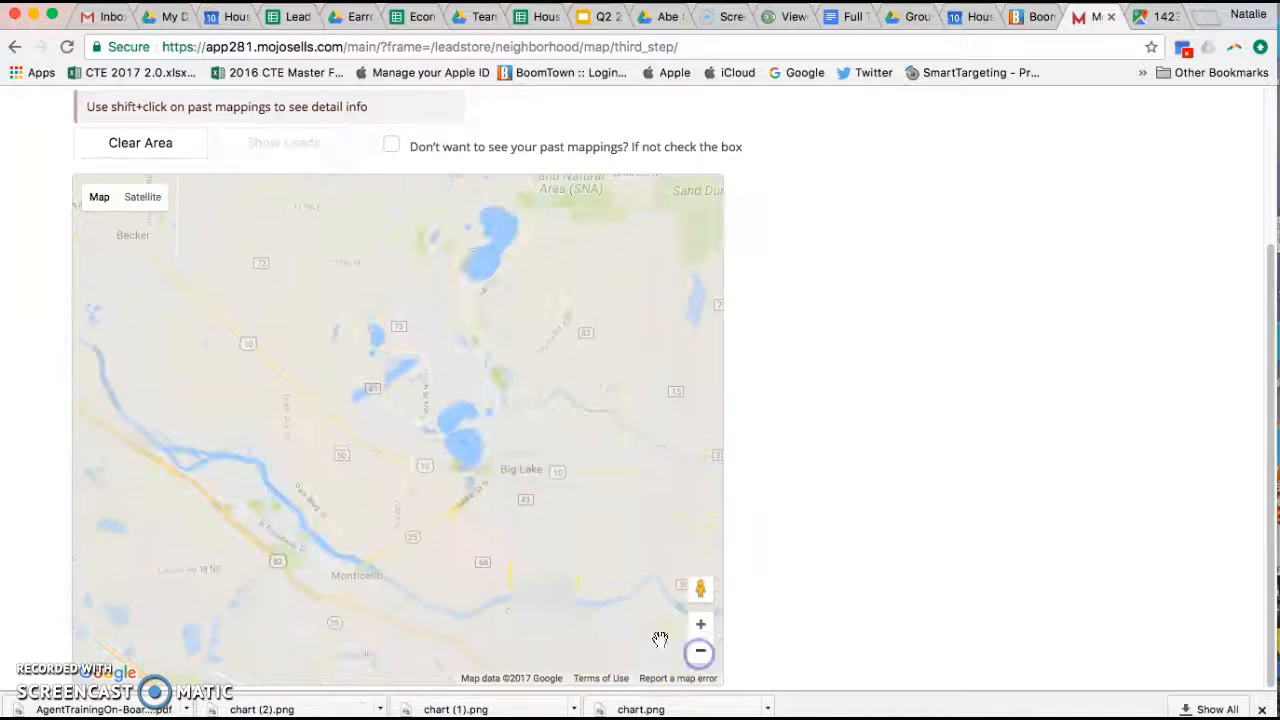
drag(377, 443, 626, 623)
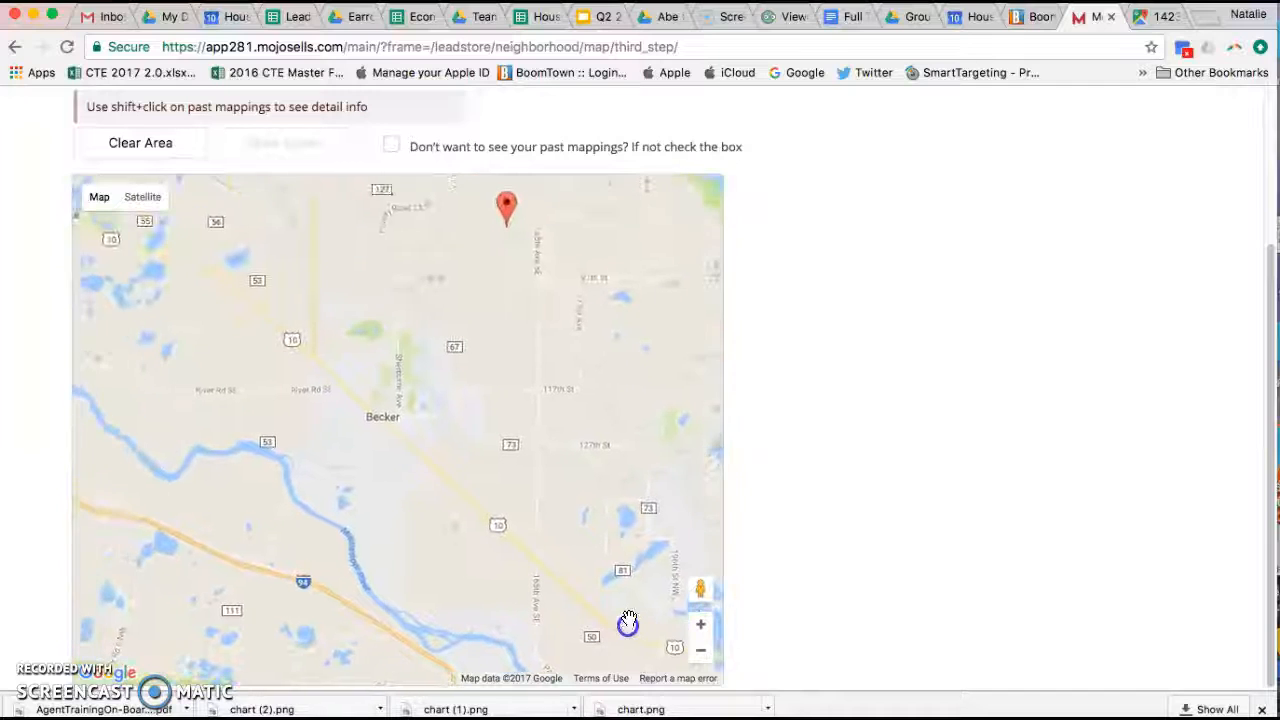
click(703, 625)
click(703, 625)
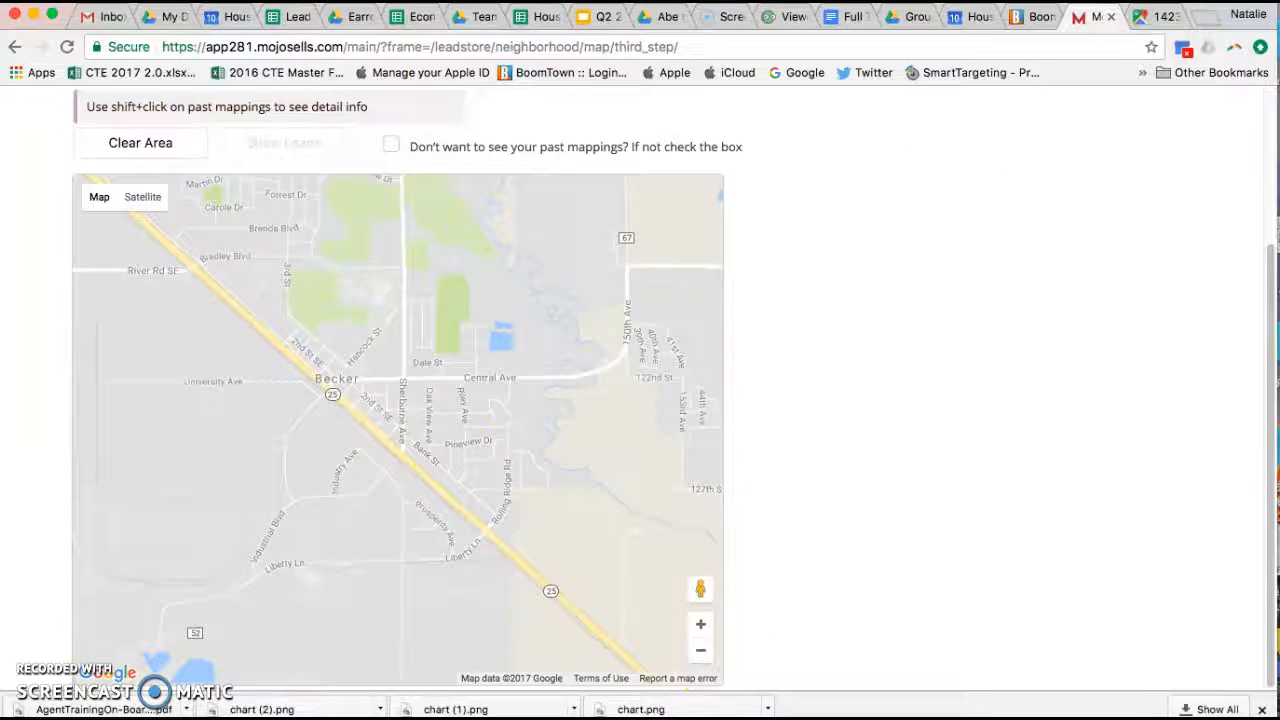
click(1160, 17)
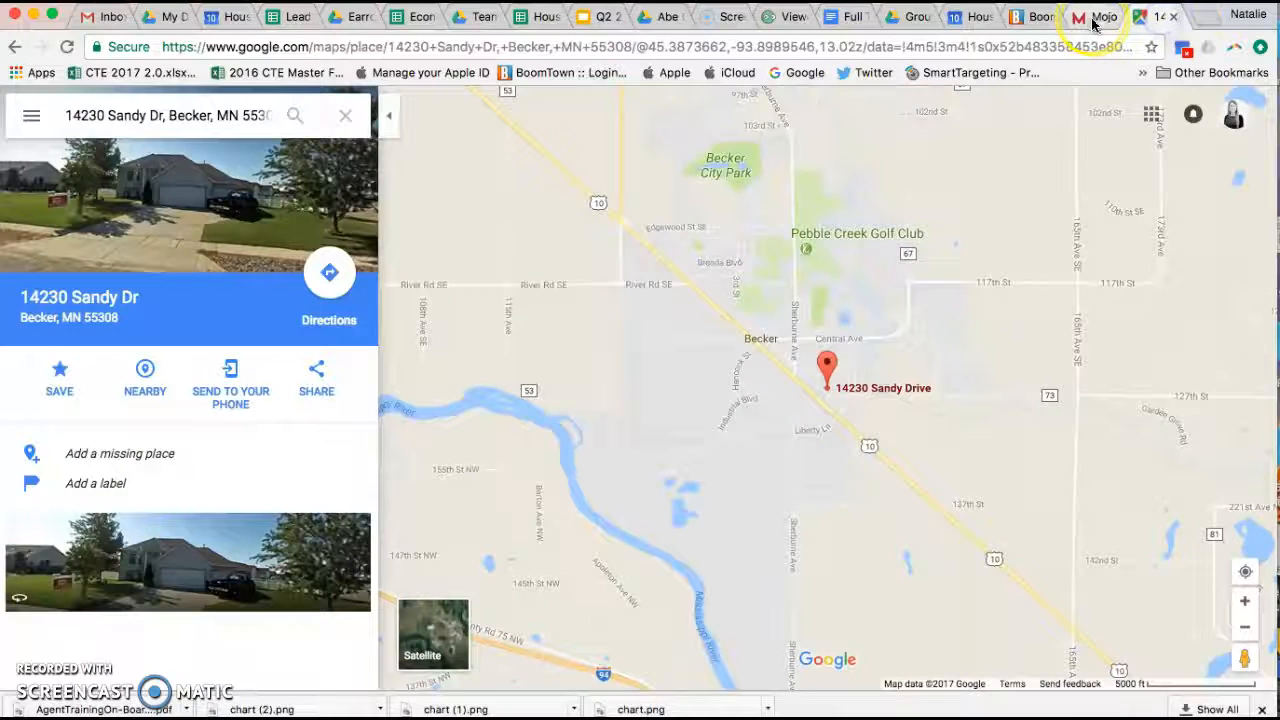
click(1096, 17)
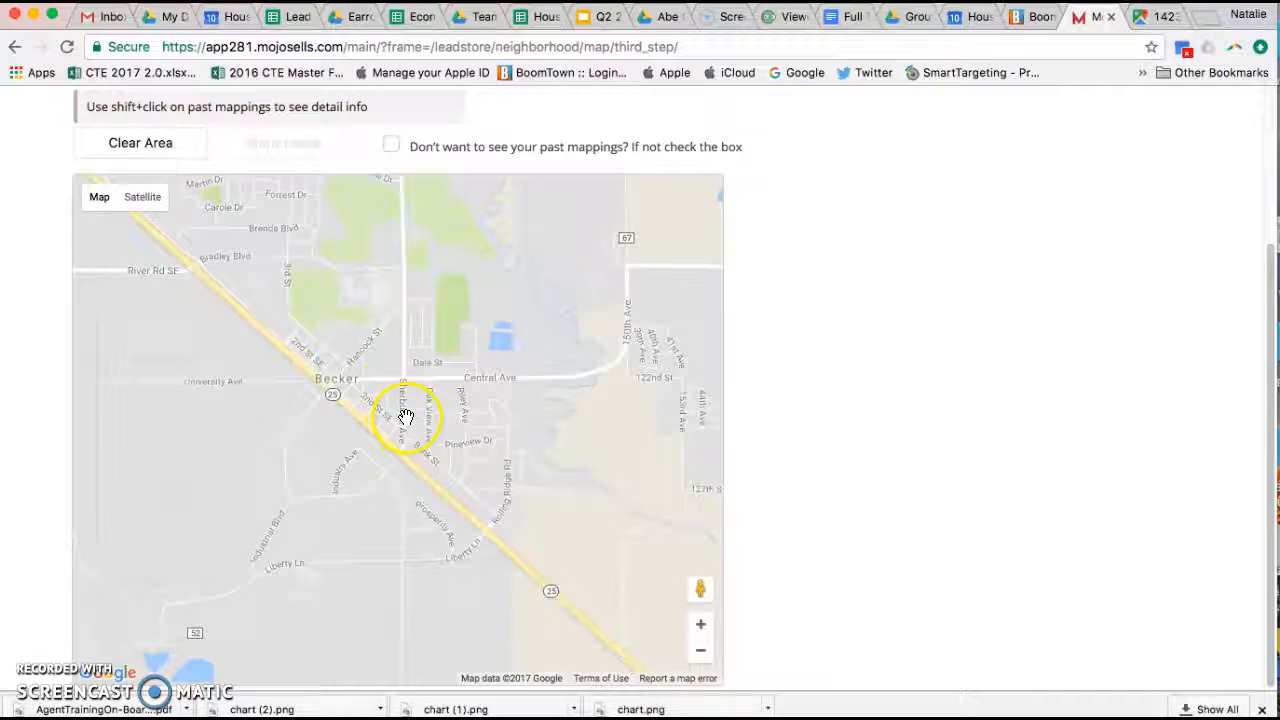
click(587, 484)
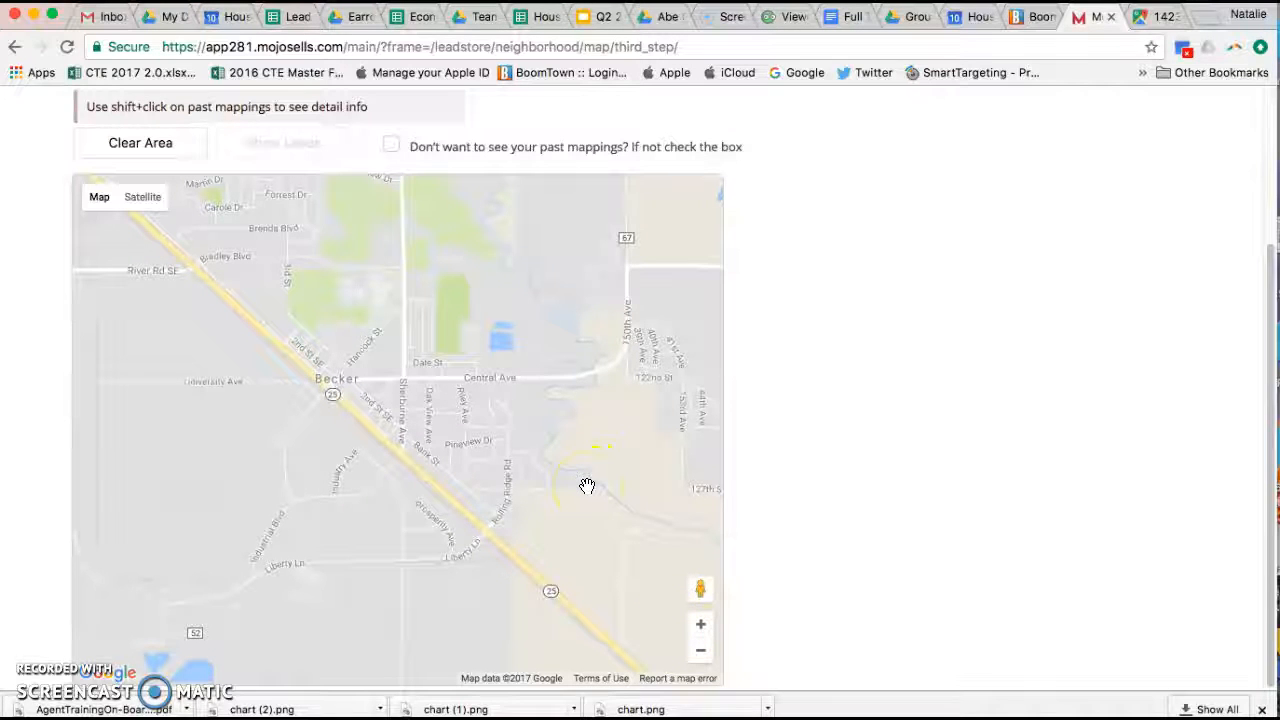
click(457, 409)
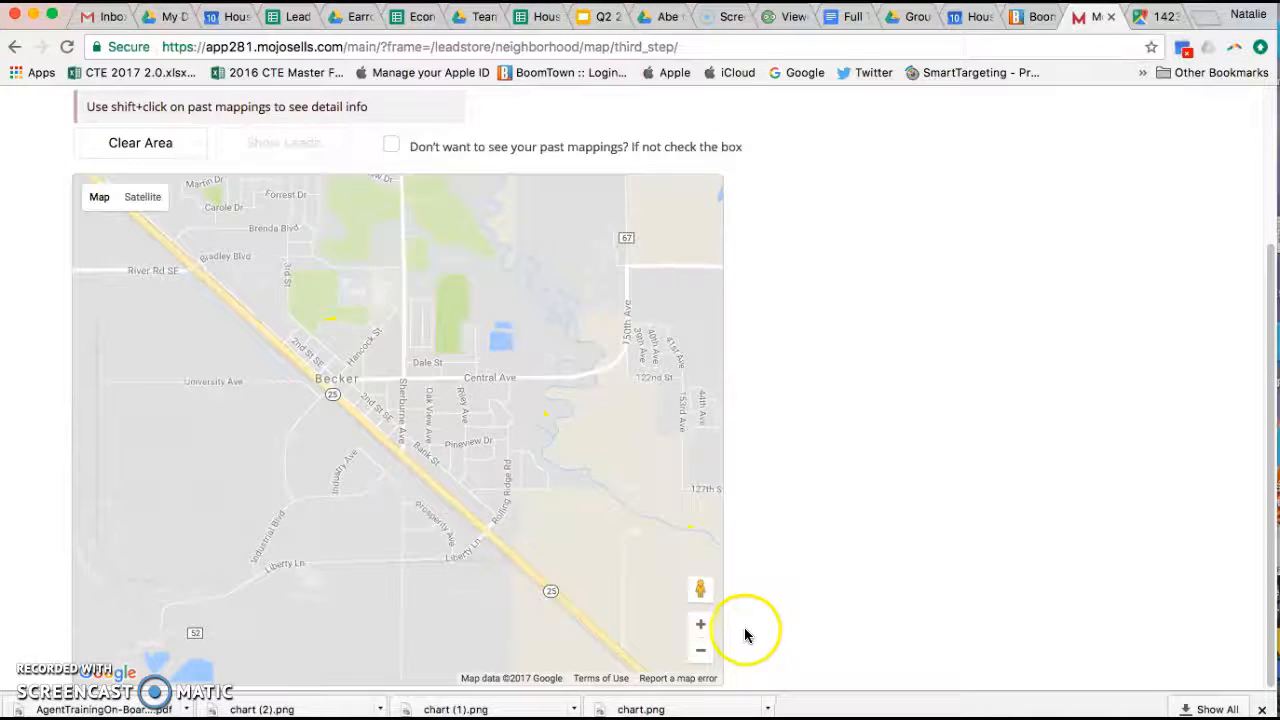
click(254, 328)
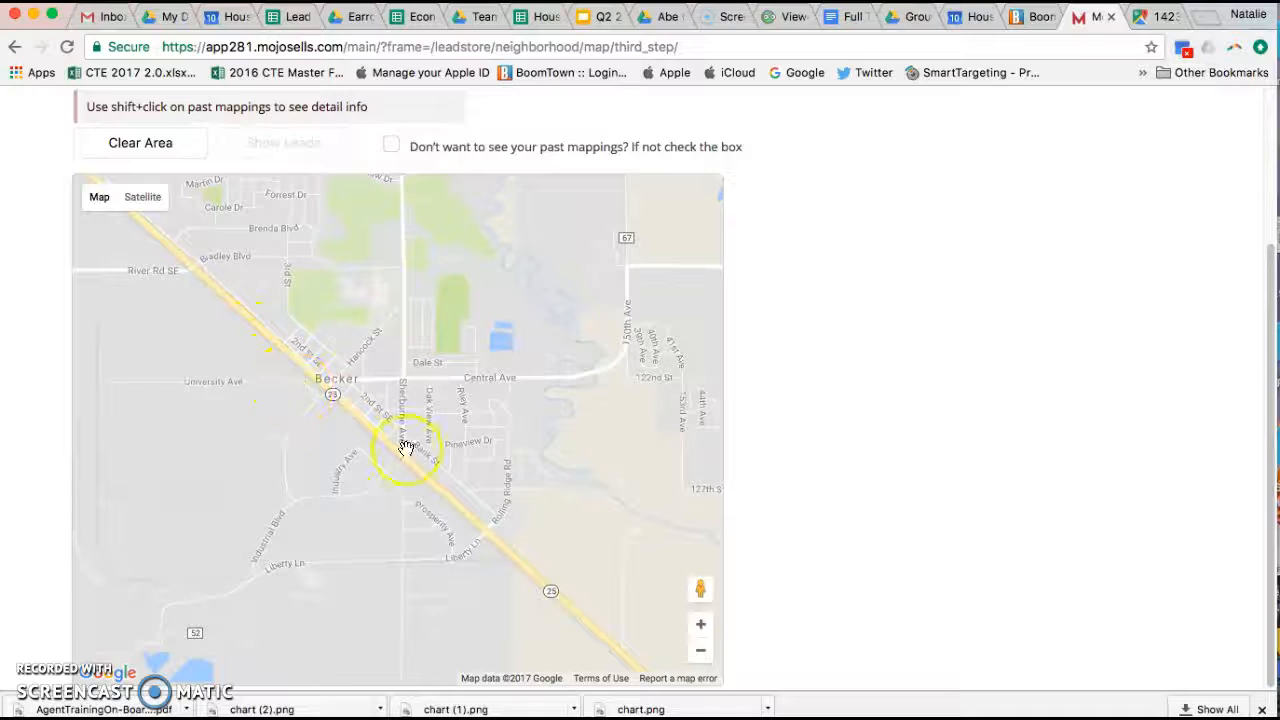
click(1148, 16)
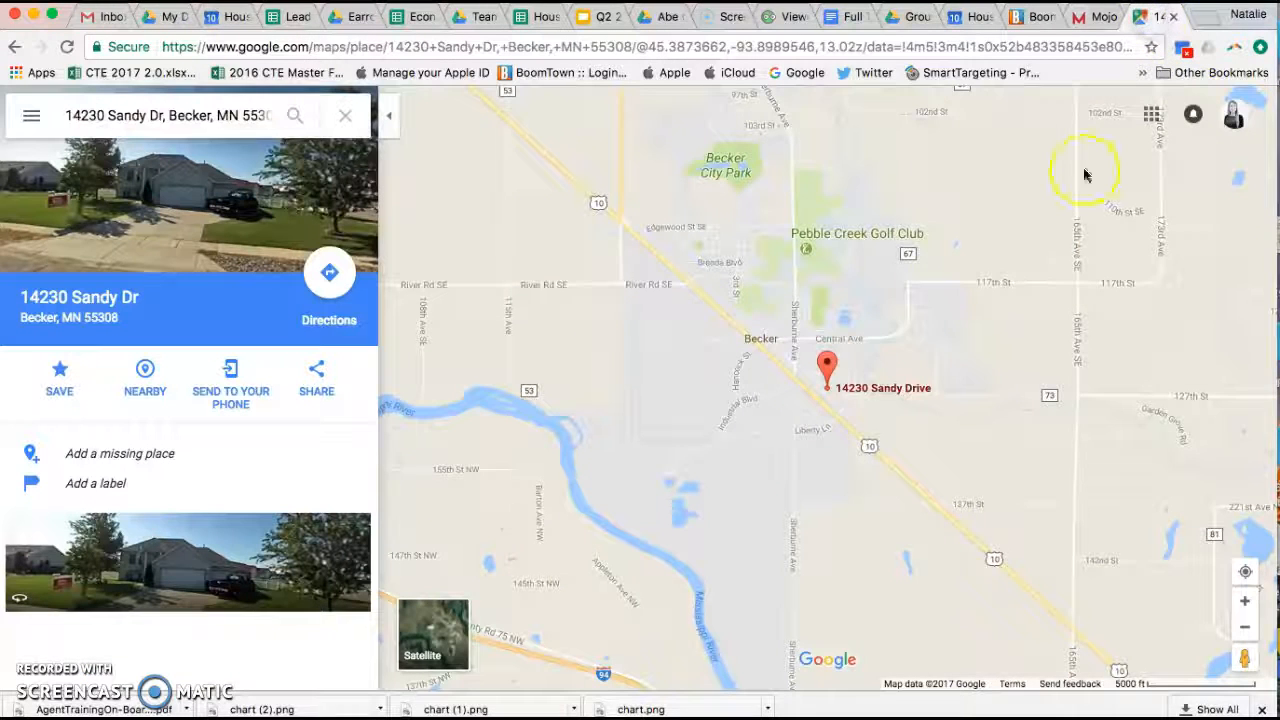
click(1105, 17)
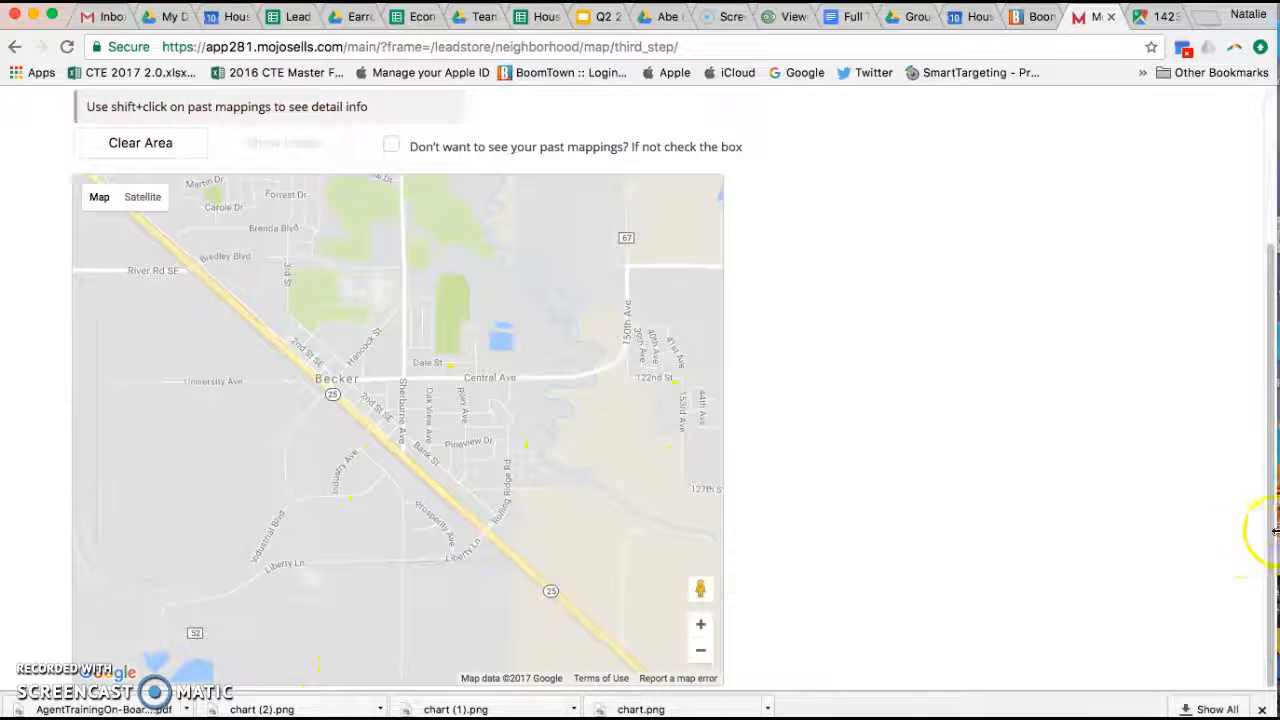
drag(1266, 363, 1273, 428)
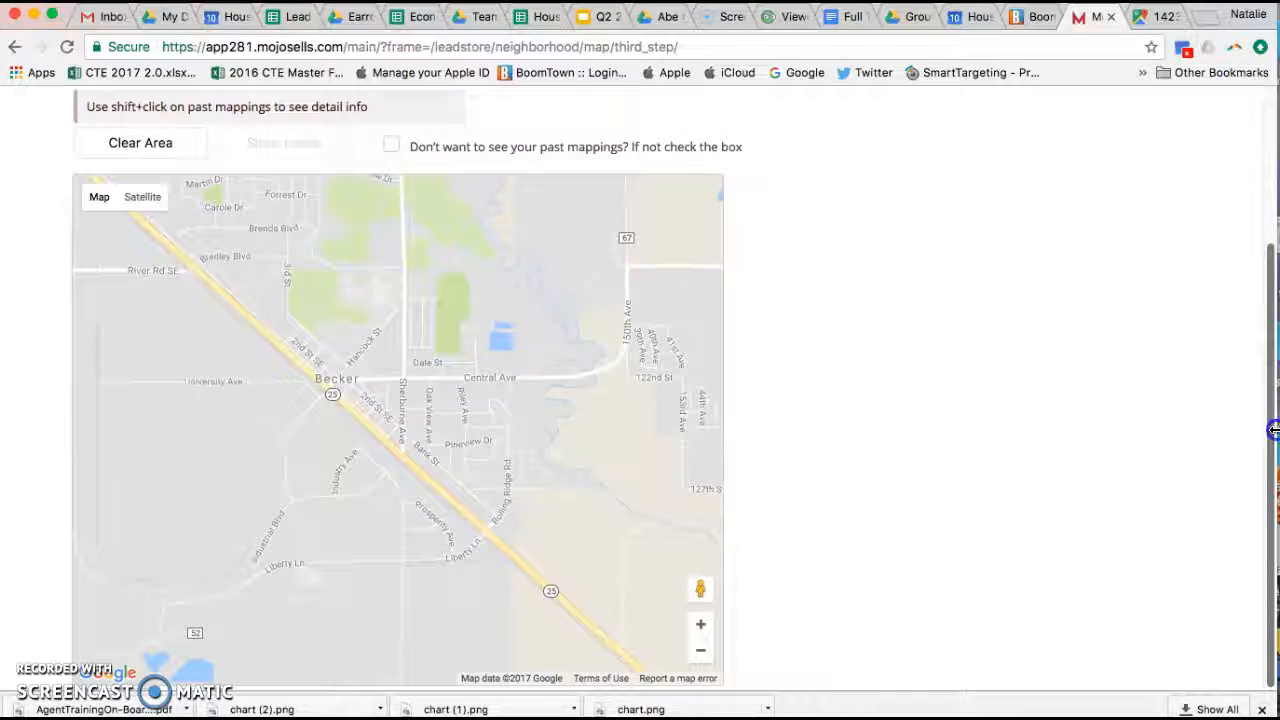
Step: Plot polygon corners over central Becker along Central Ave and down toward the highway
click(404, 383)
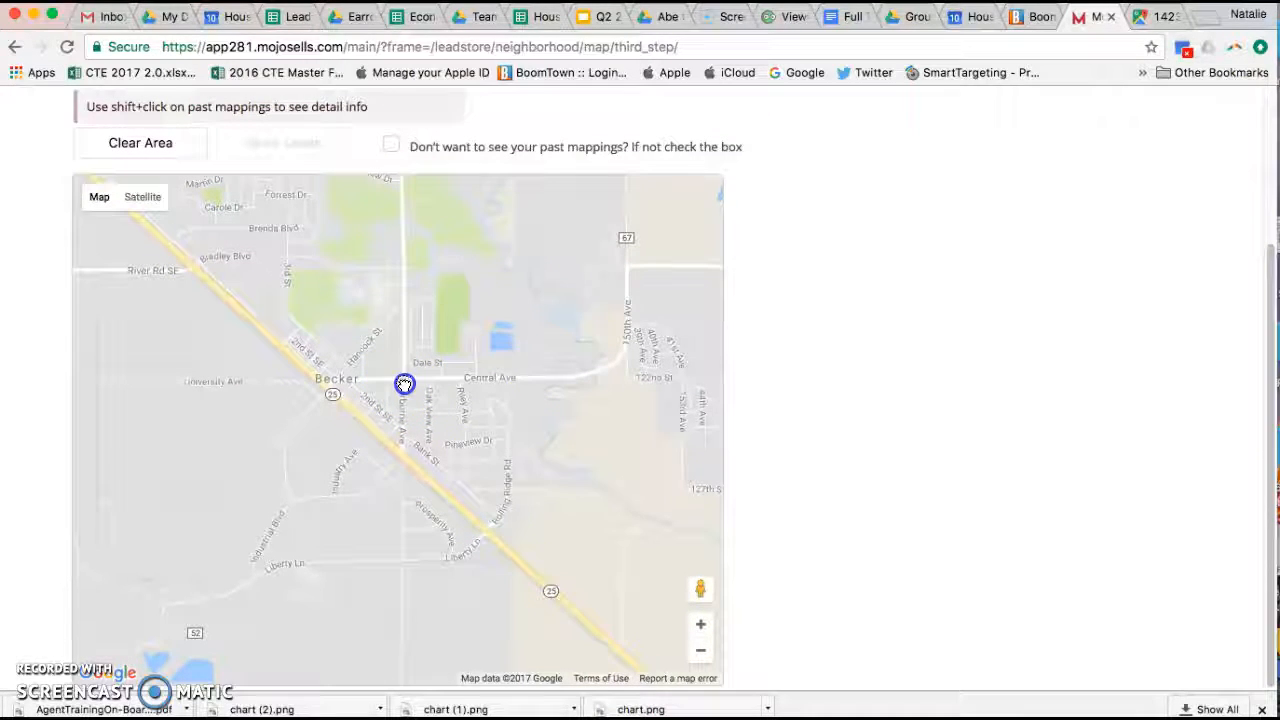
click(404, 450)
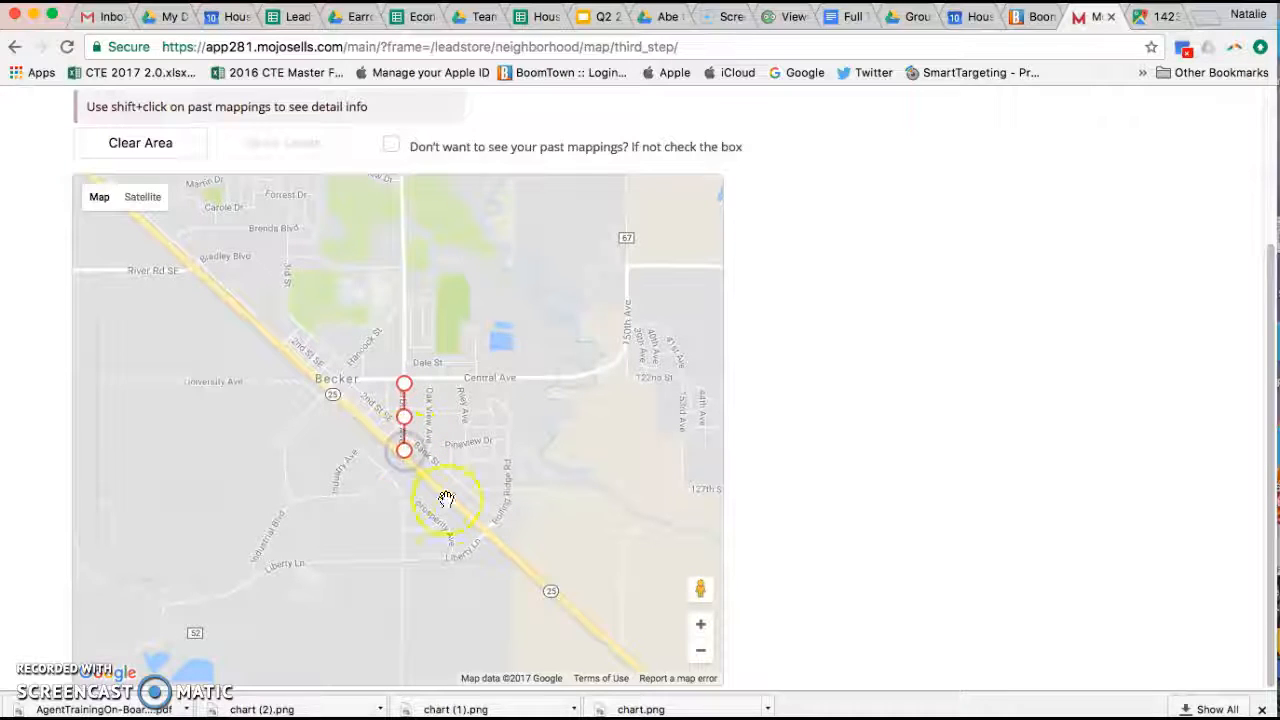
click(518, 554)
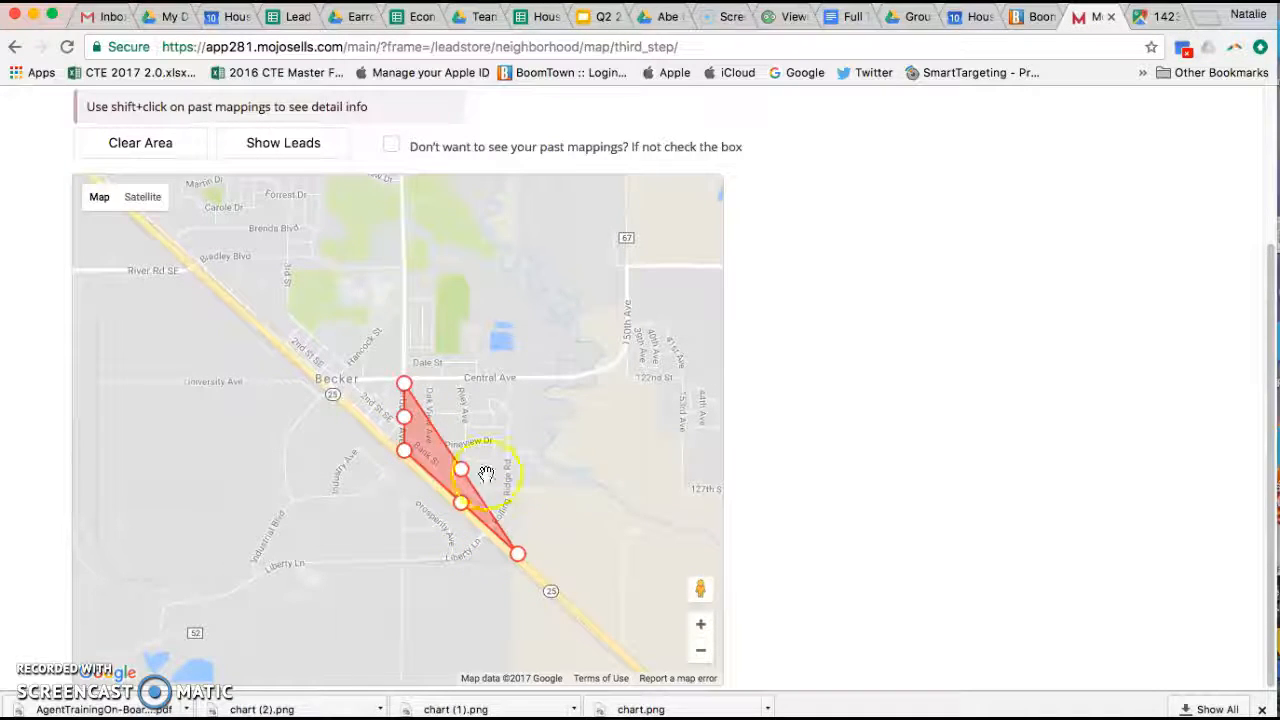
click(562, 383)
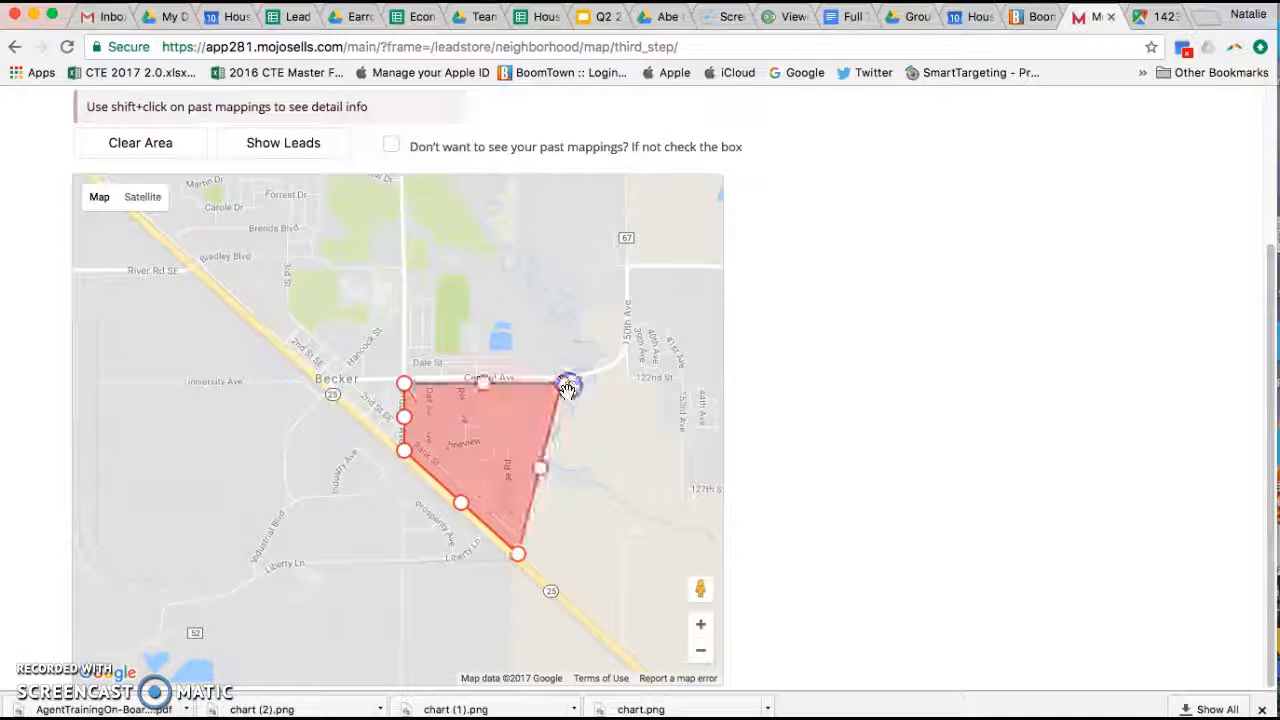
click(483, 378)
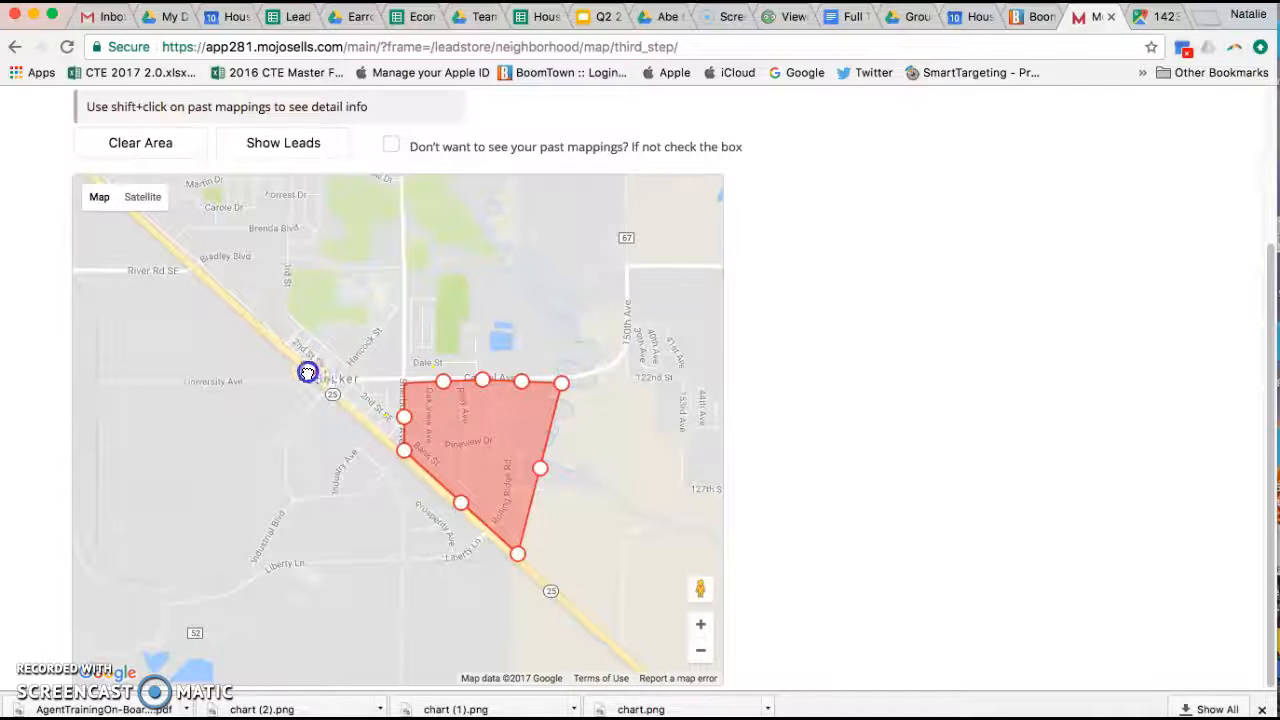
Step: Drag the polygon's corners and edges outward to cover more homes, then request Show Leads
drag(308, 373, 310, 369)
drag(407, 380, 413, 363)
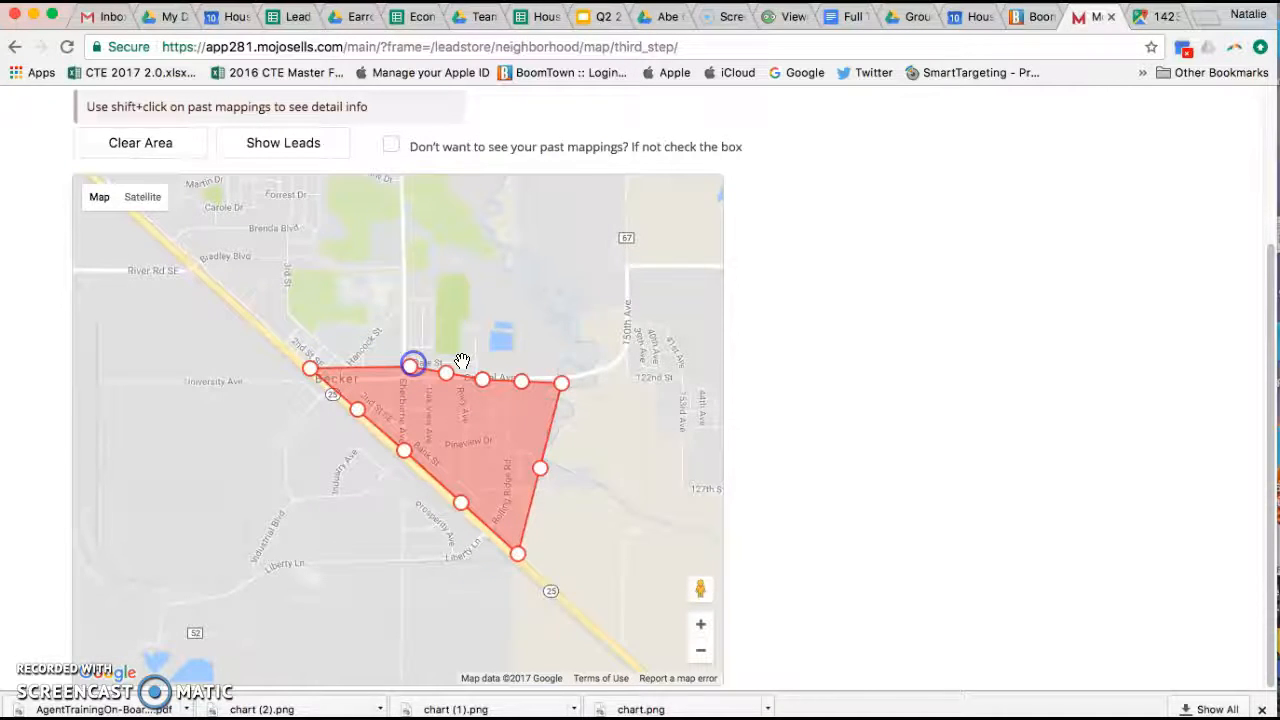
click(307, 368)
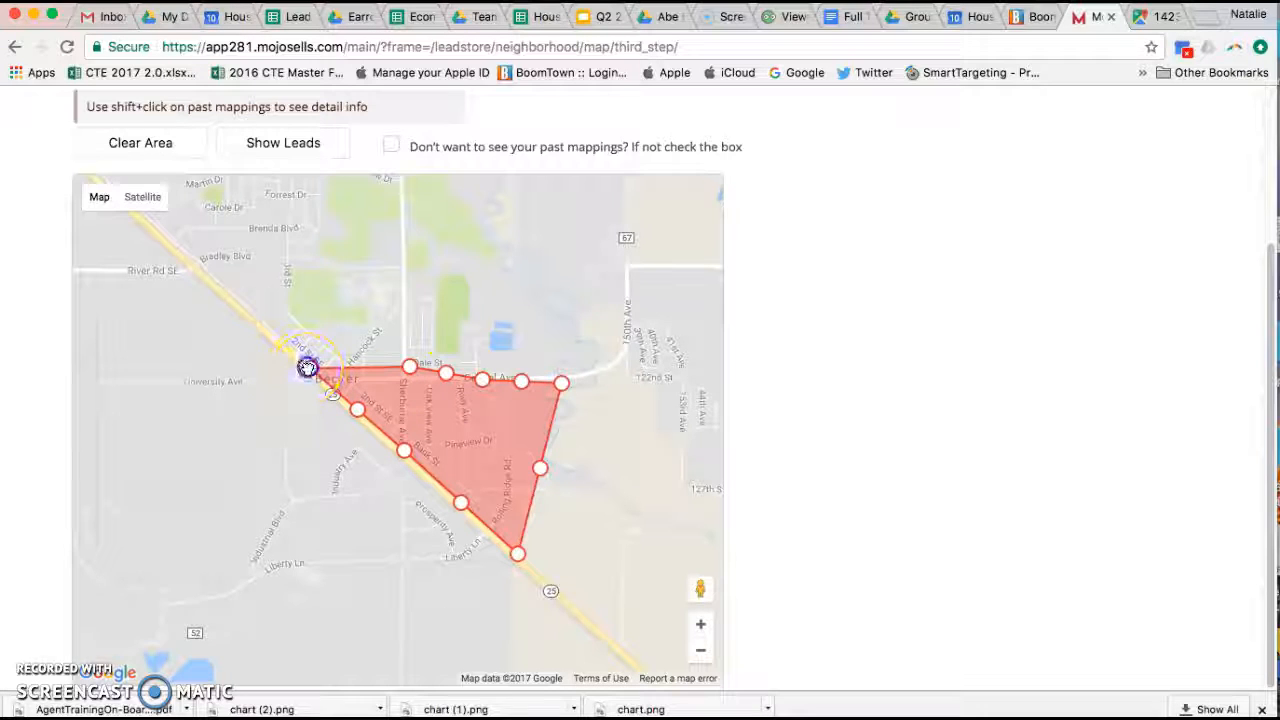
drag(282, 342, 284, 342)
click(405, 298)
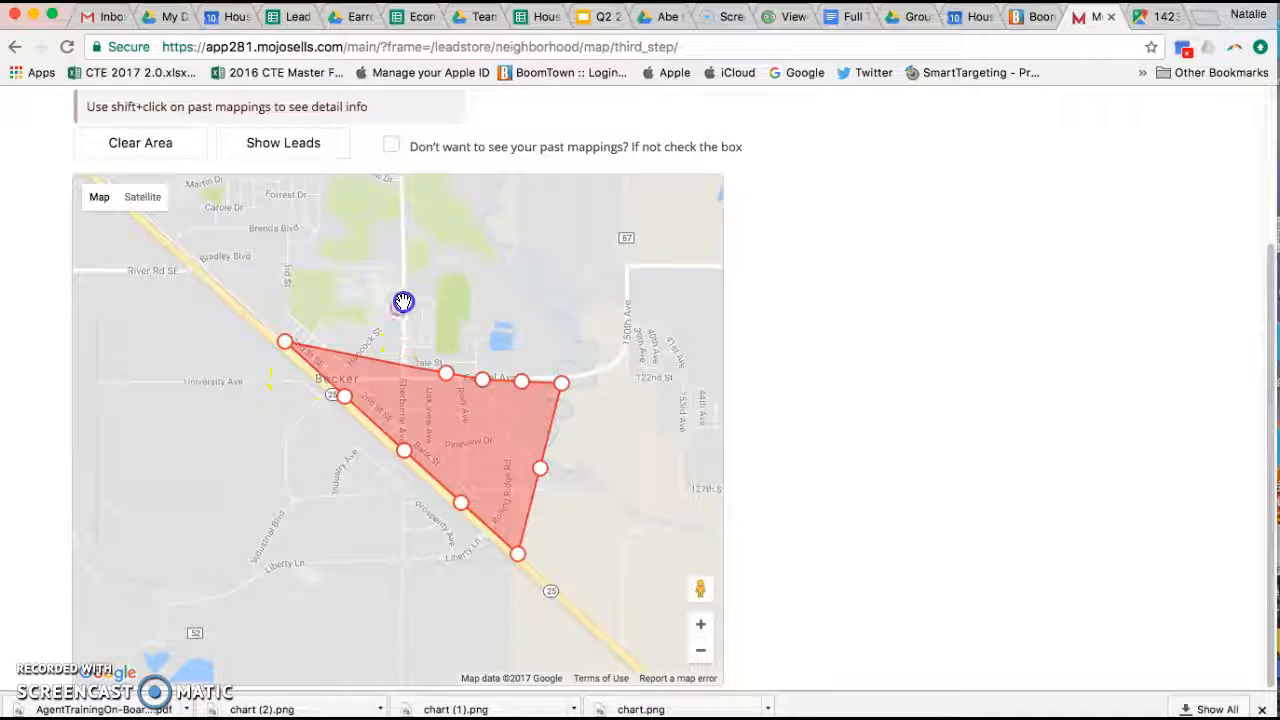
drag(409, 295, 408, 293)
drag(289, 341, 270, 328)
drag(442, 340, 500, 287)
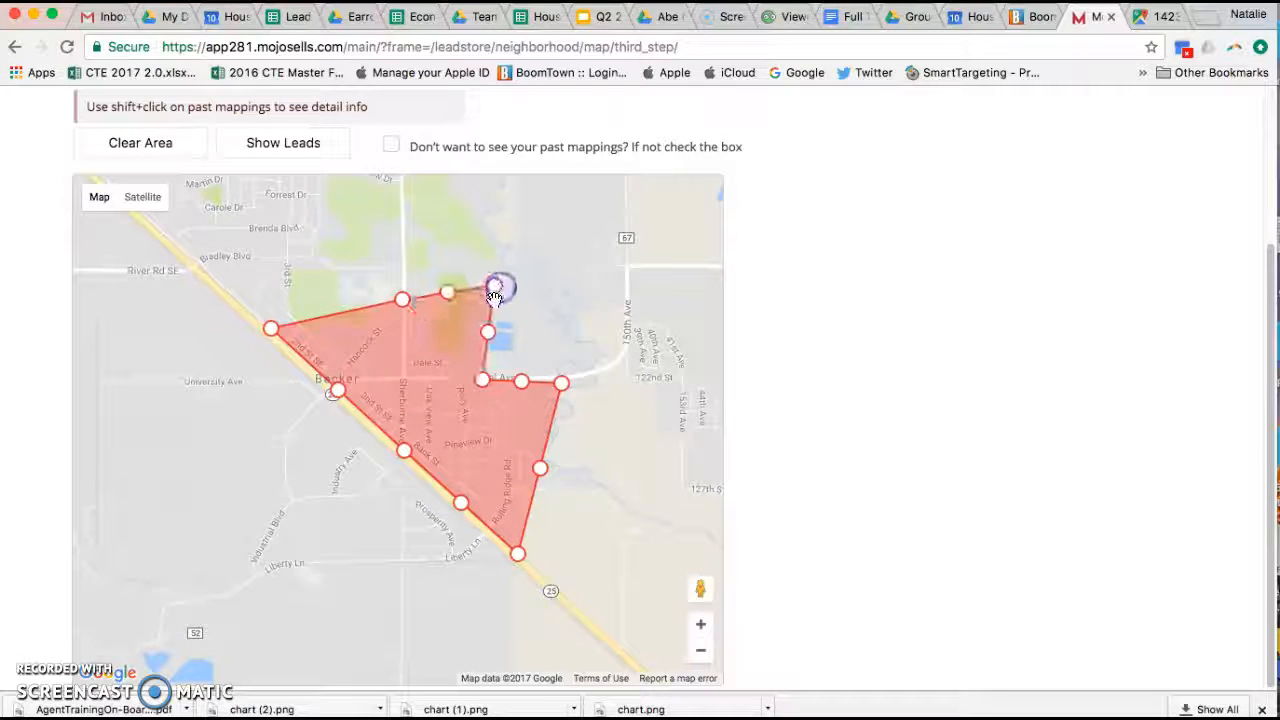
click(405, 294)
drag(482, 381, 543, 348)
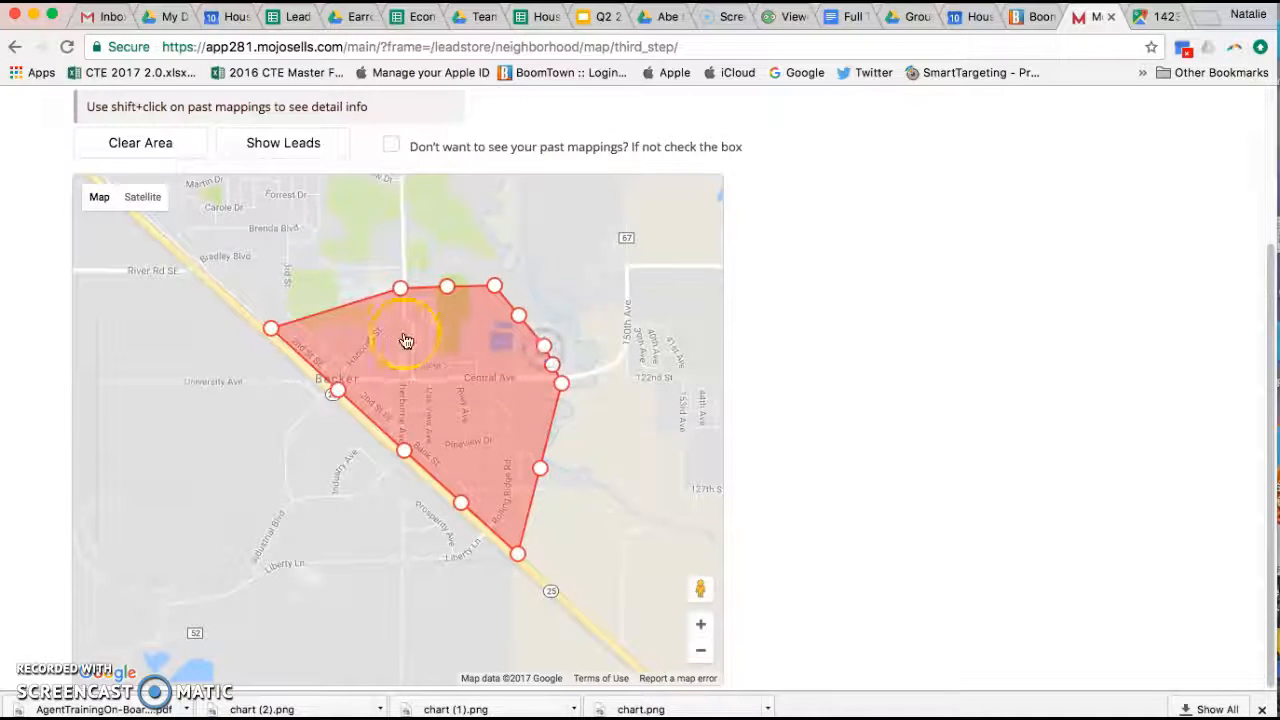
click(286, 150)
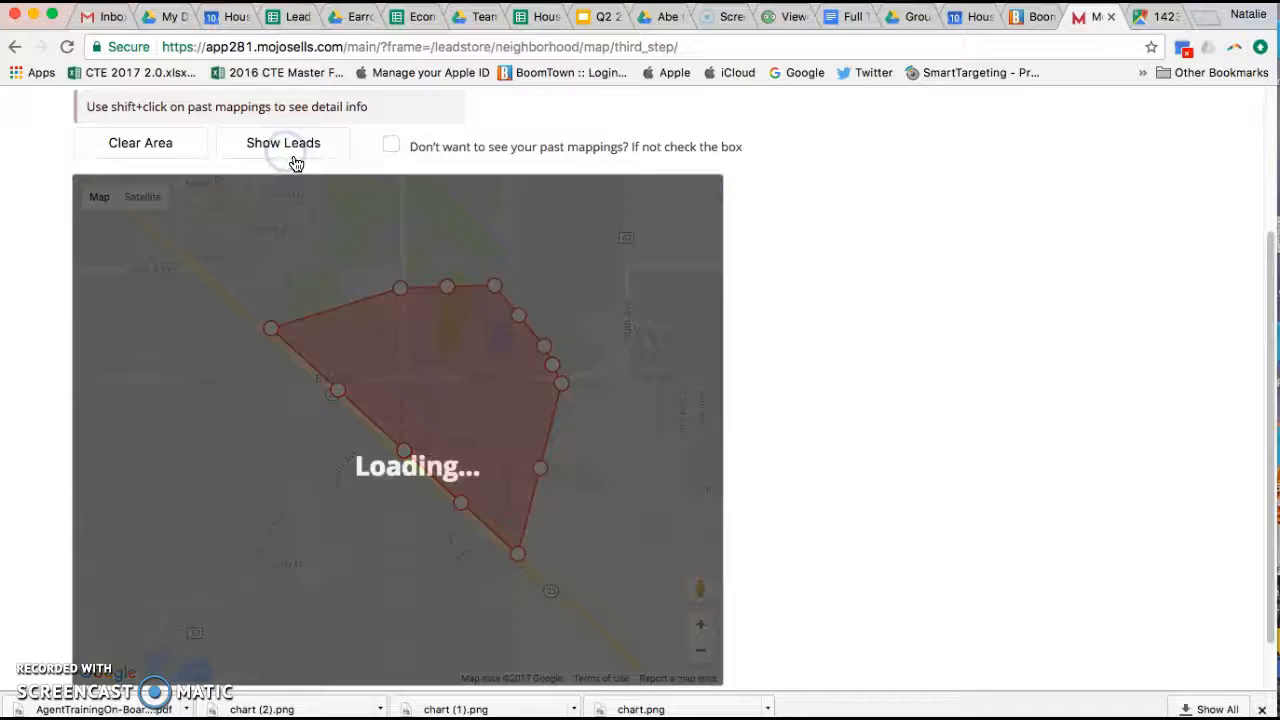
Step: Scroll through the Step 4 preview of 245 contacts, 152 on the Federal DNC list
scroll(377, 270, down, 1)
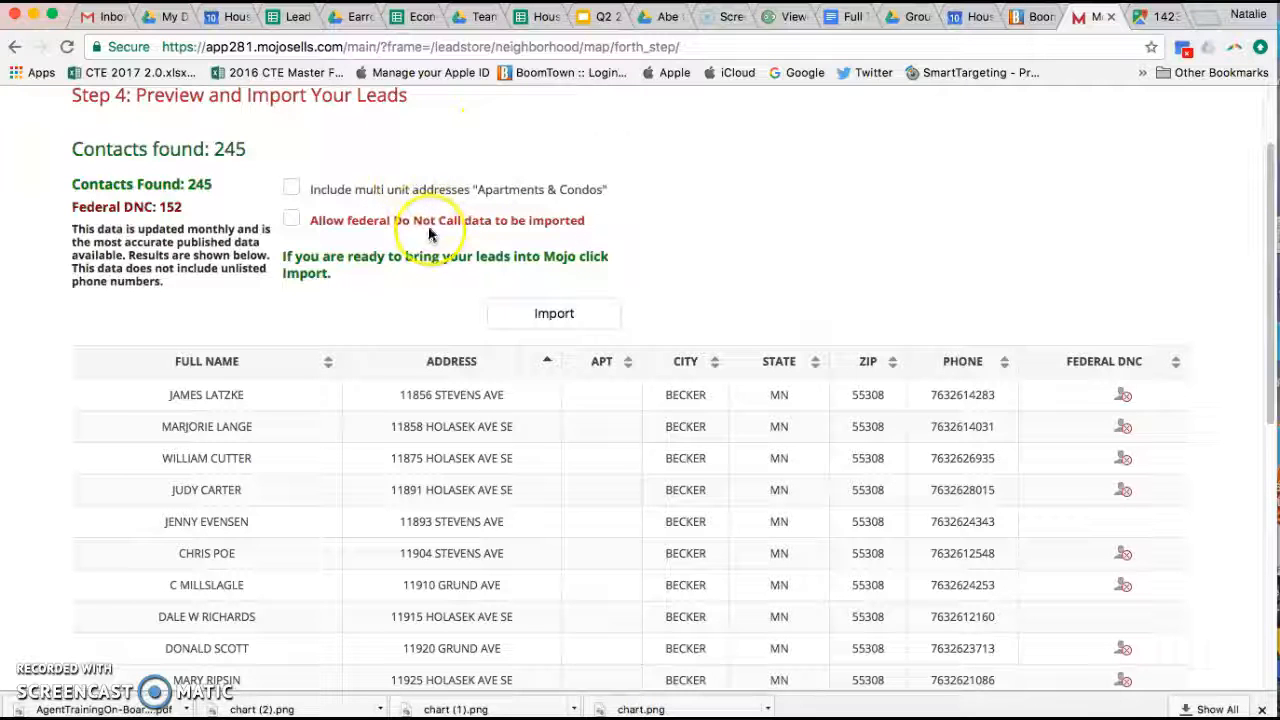
scroll(587, 301, down, 1)
Step: Import the found leads, acknowledging the Do Not Call notice
click(566, 291)
click(785, 492)
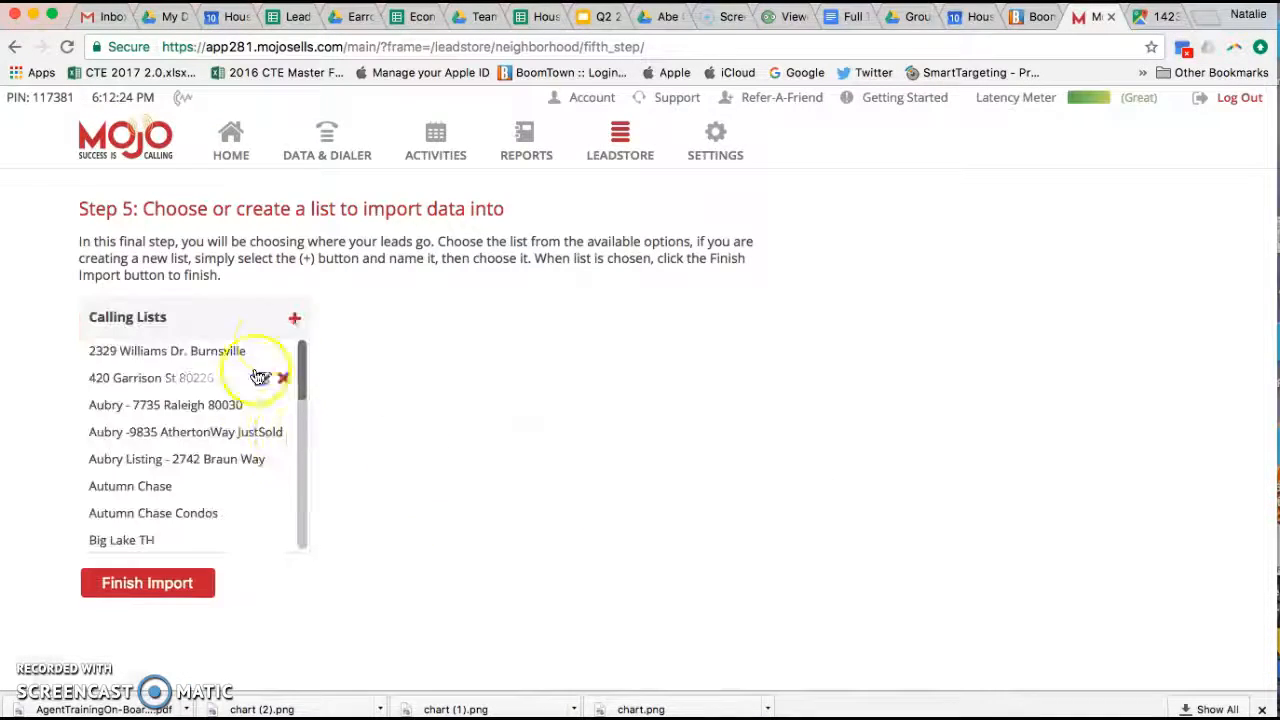
click(294, 318)
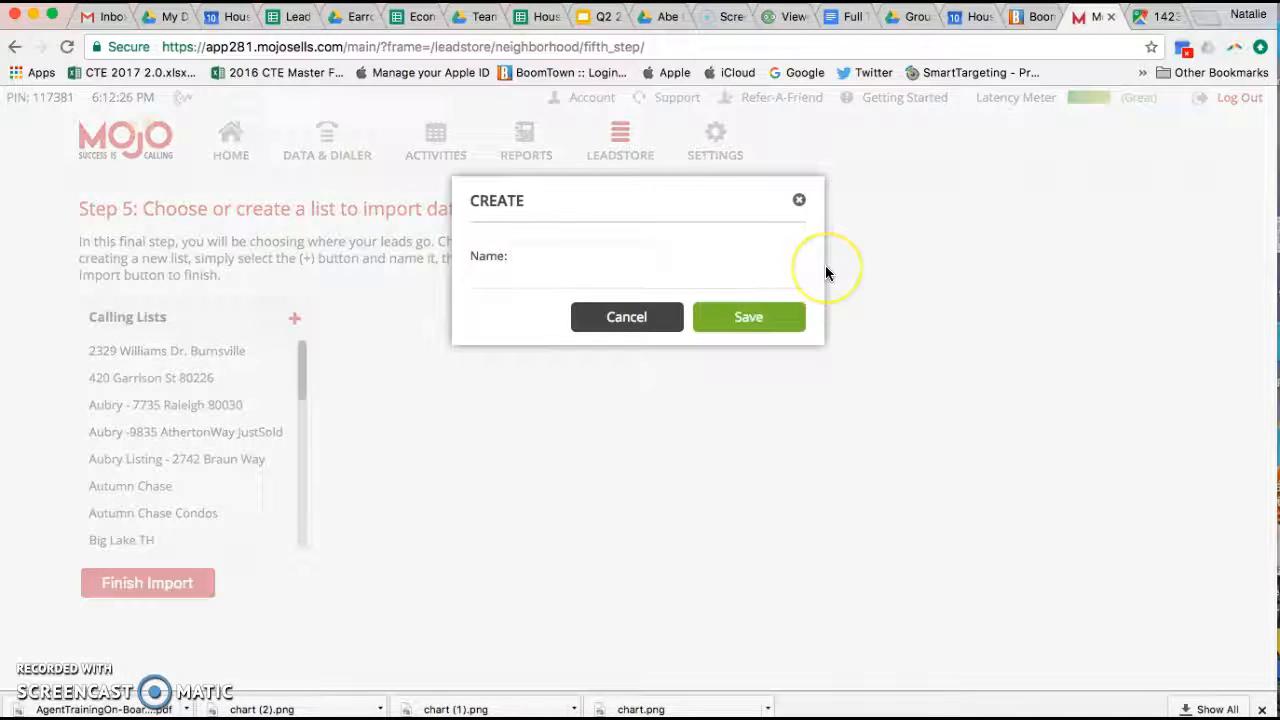
text(Erica)
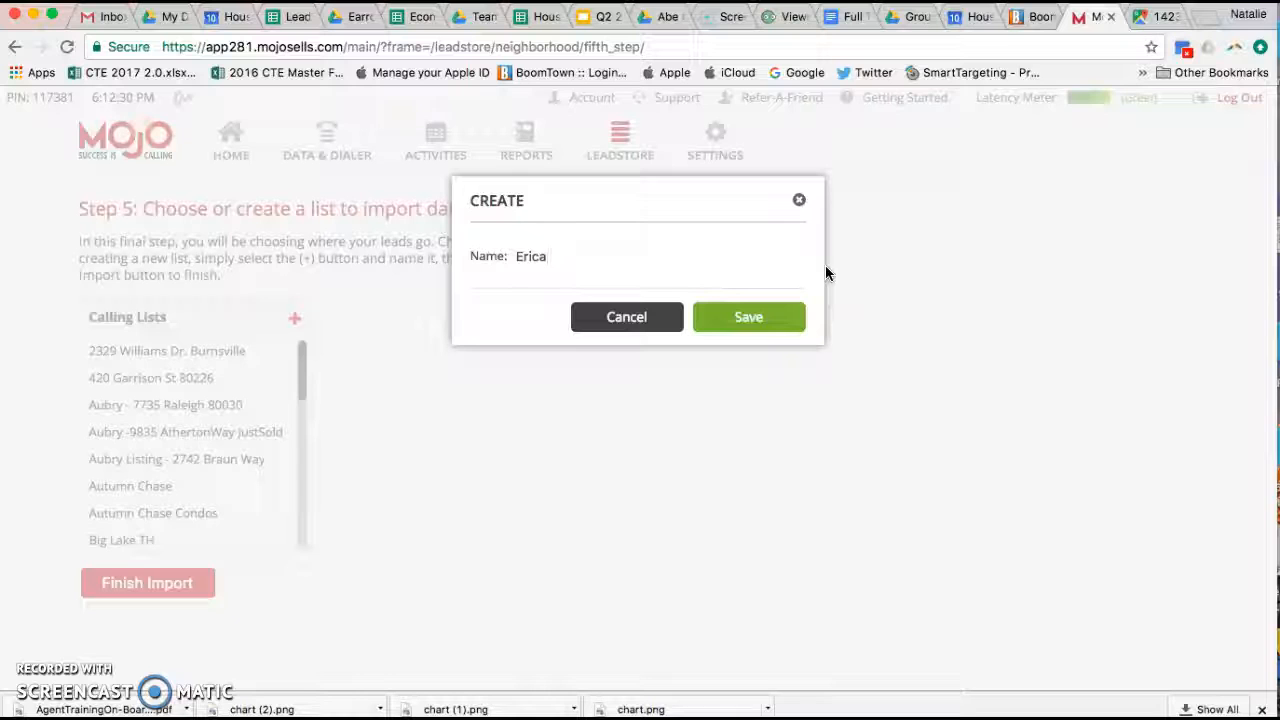
text( - 1)
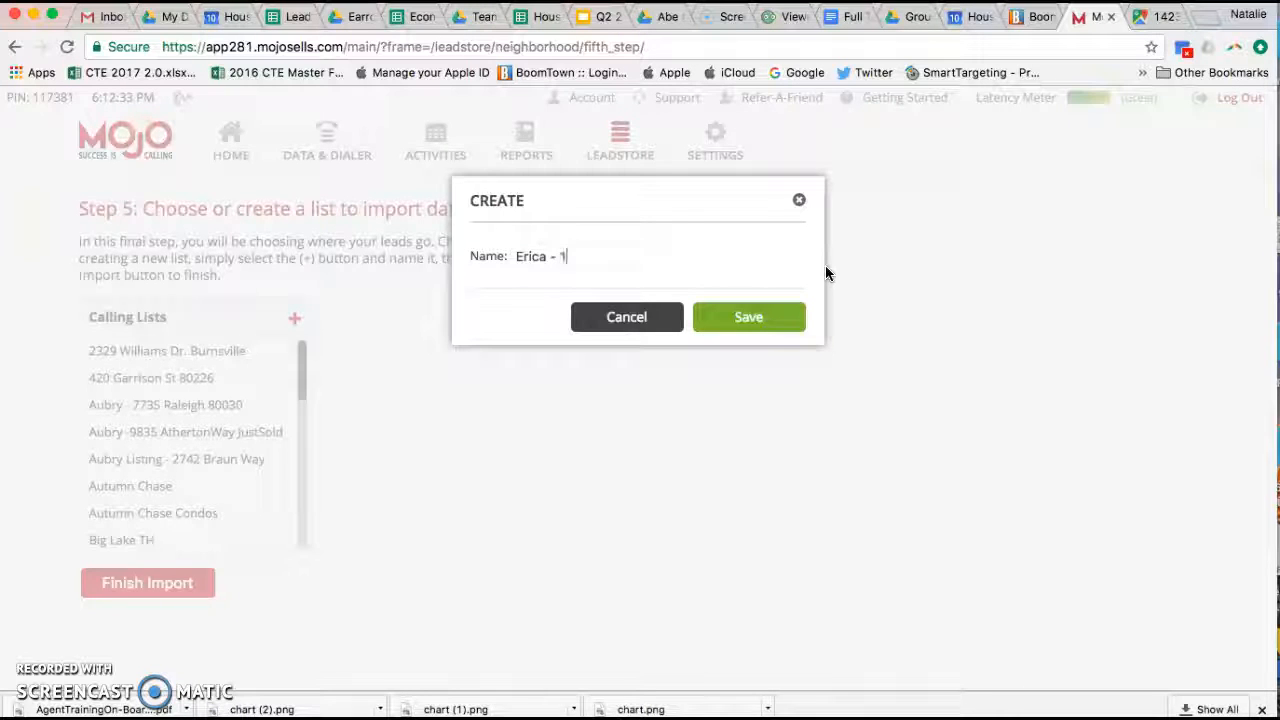
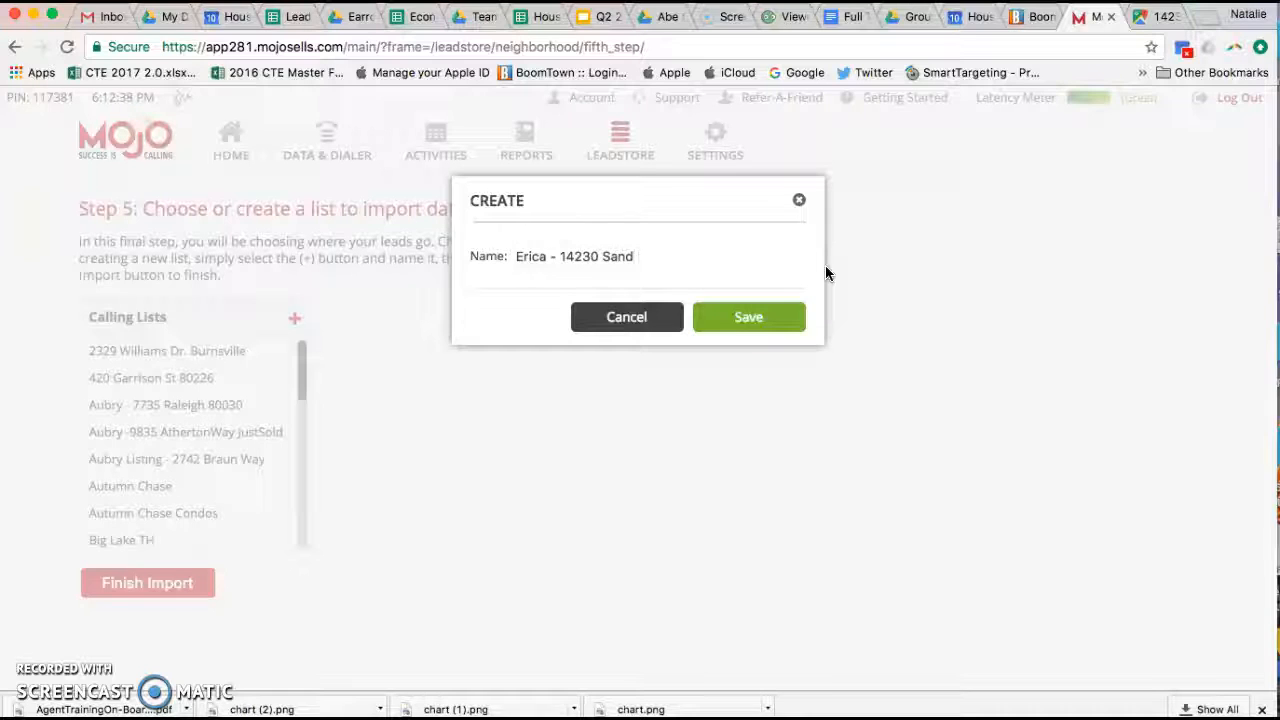
click(1145, 20)
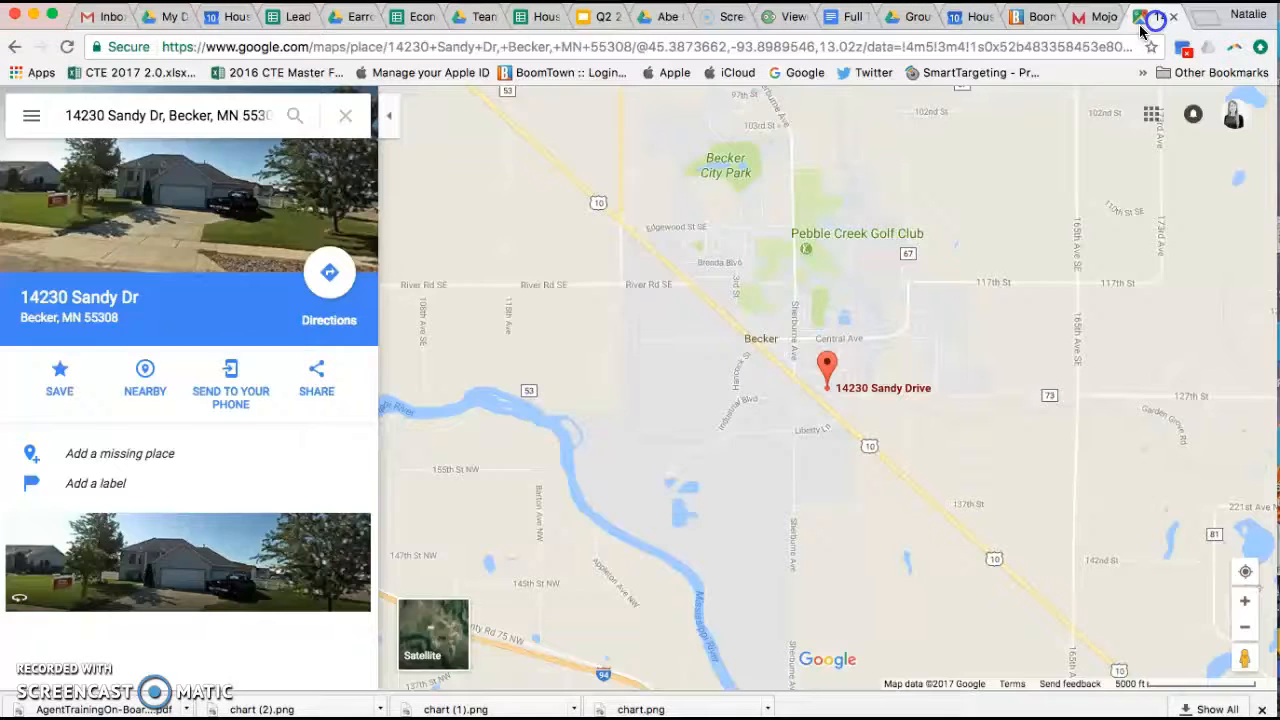
click(1097, 22)
click(1145, 20)
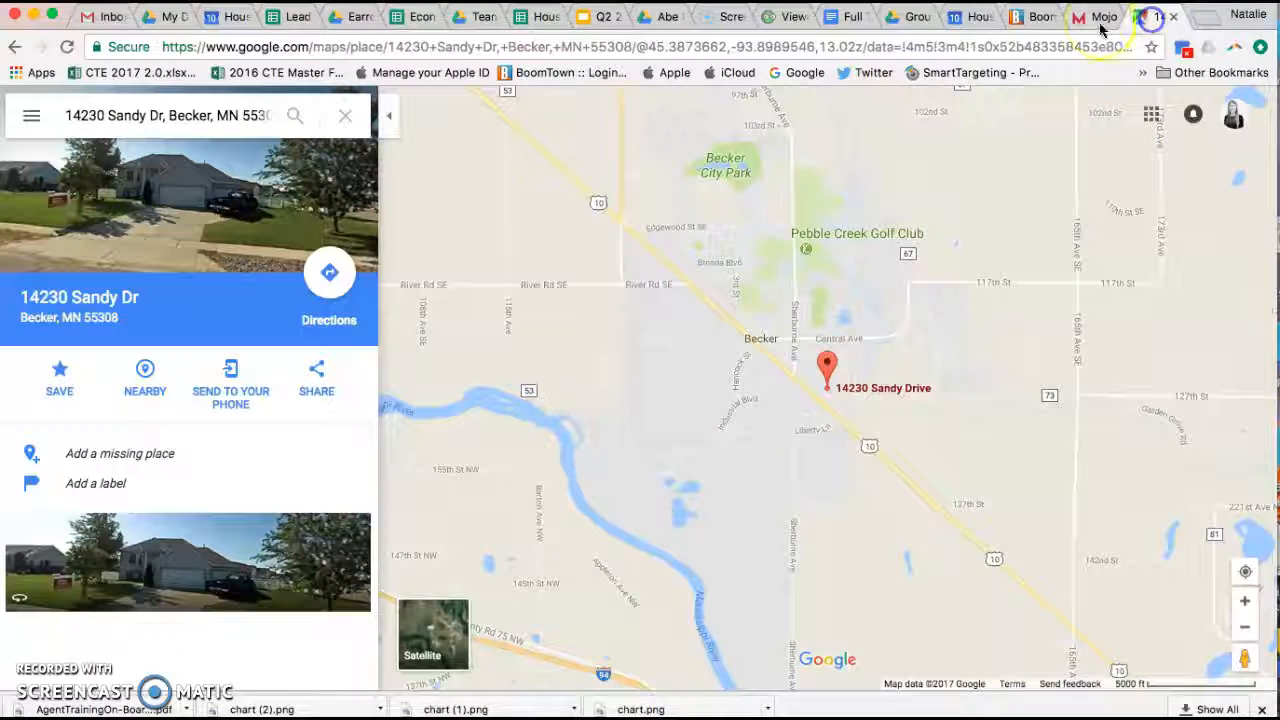
click(1100, 20)
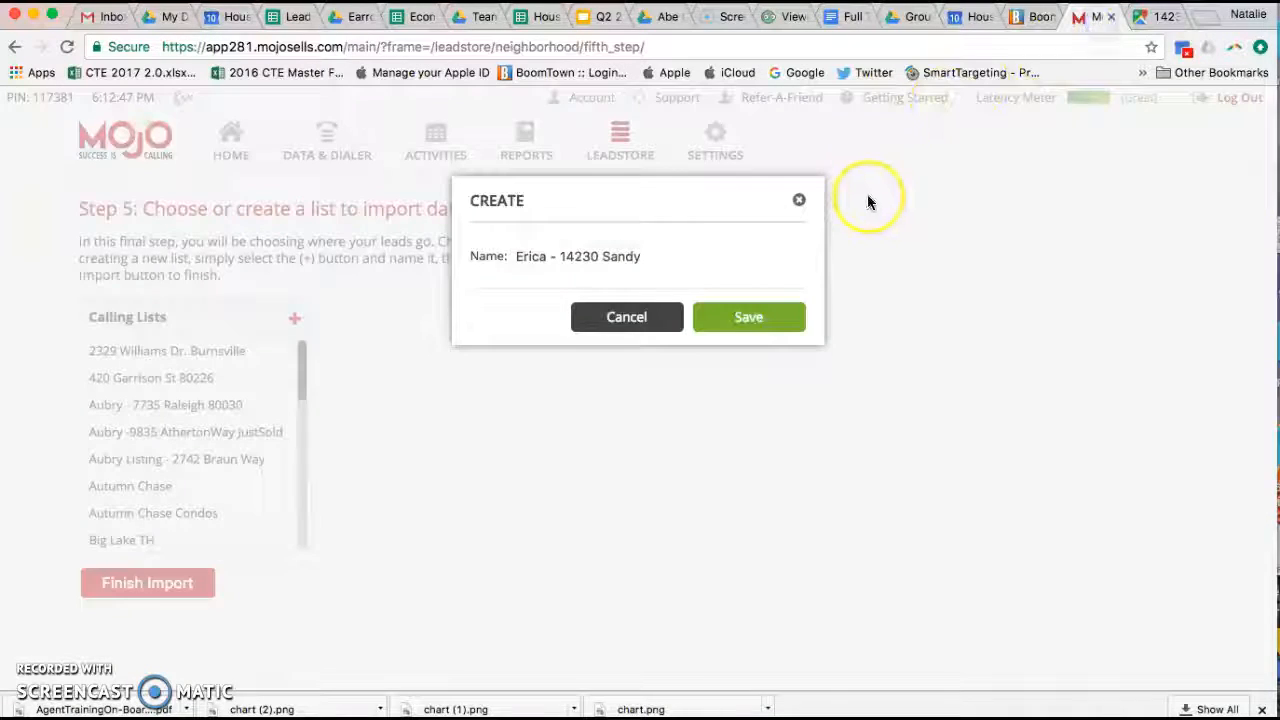
text(Dr553)
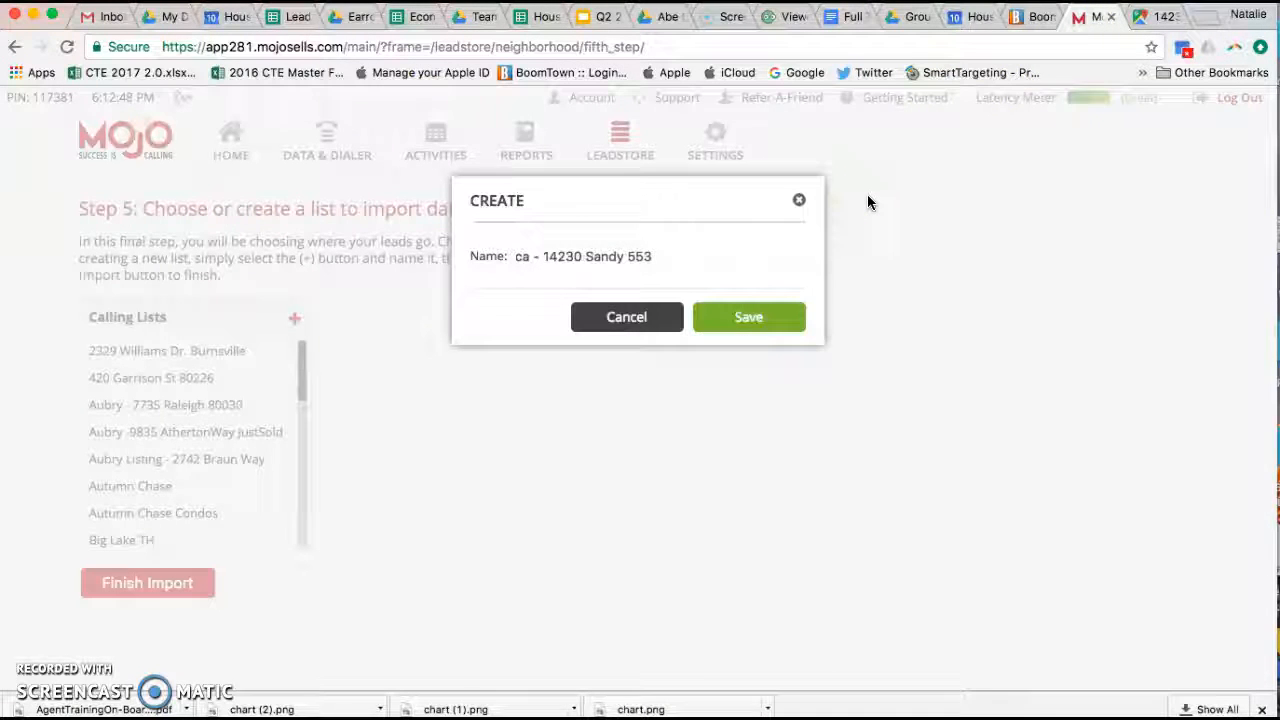
text(00)
key(BackSpace)
text(8)
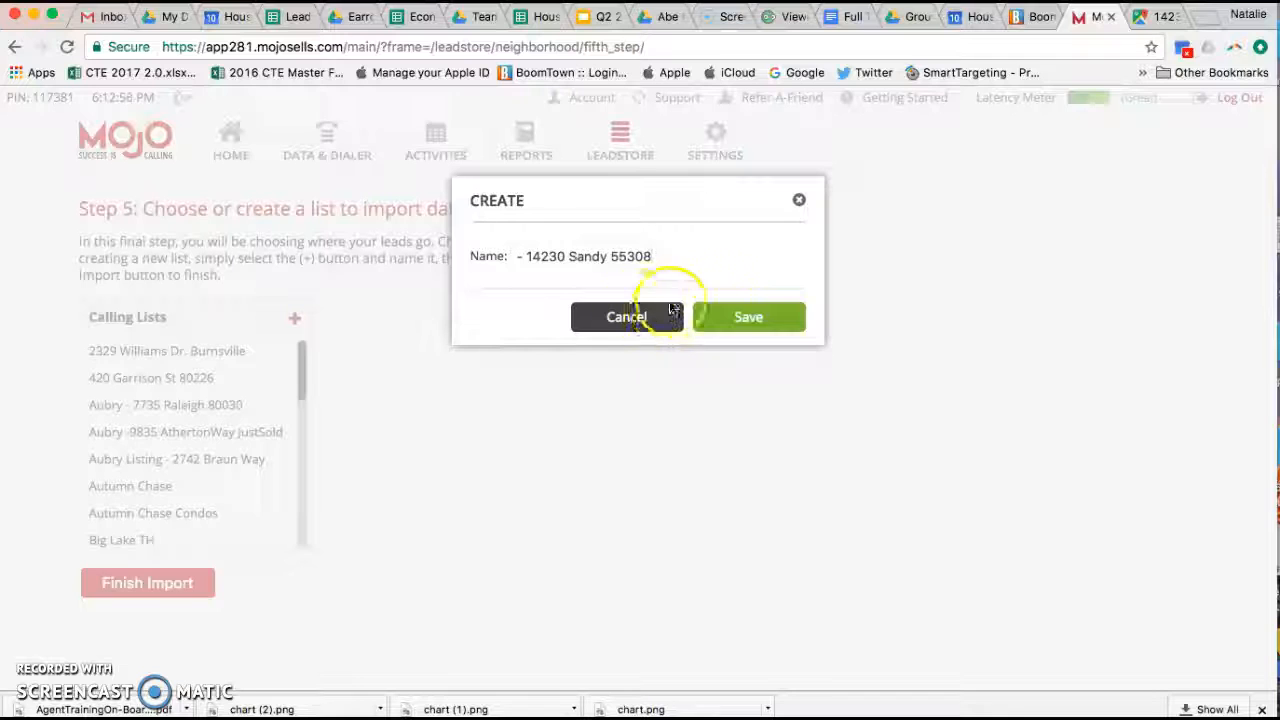
click(756, 318)
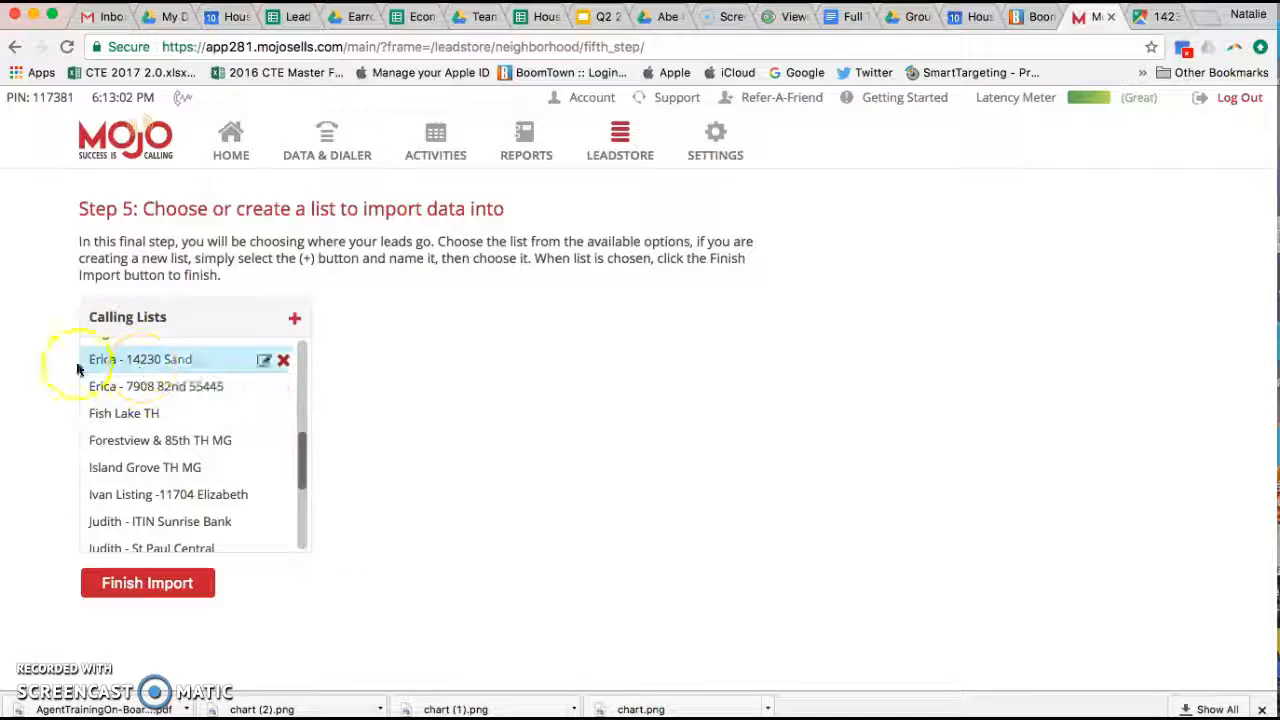
Step: Complete the import of the 92 leads, scroll through the imported records, then return to the Lead Store
click(147, 588)
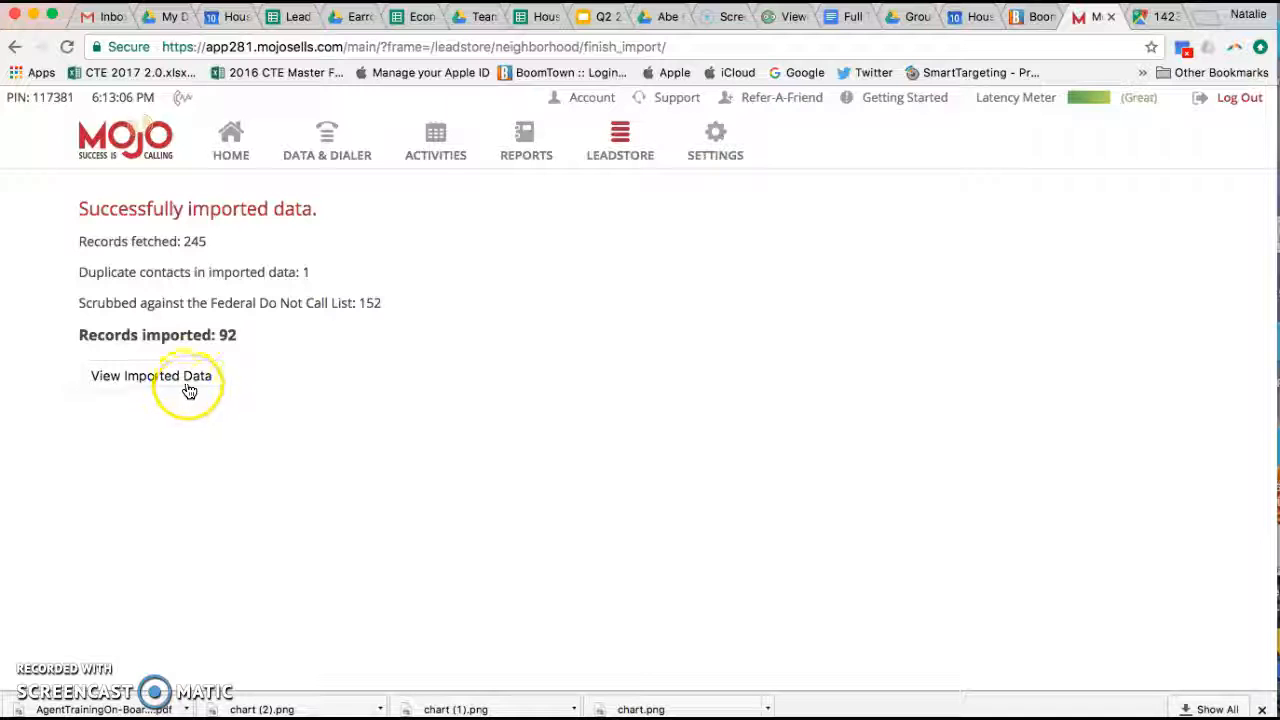
click(187, 390)
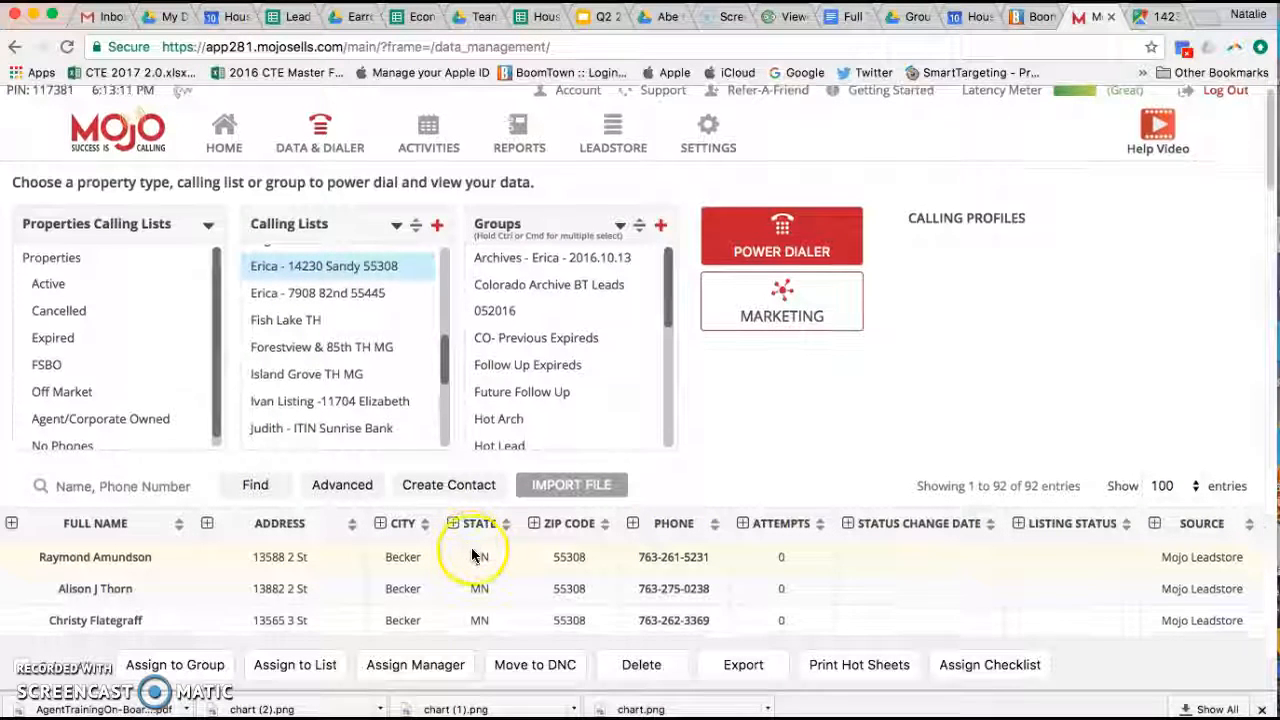
scroll(474, 548, down, 3)
scroll(474, 548, up, 3)
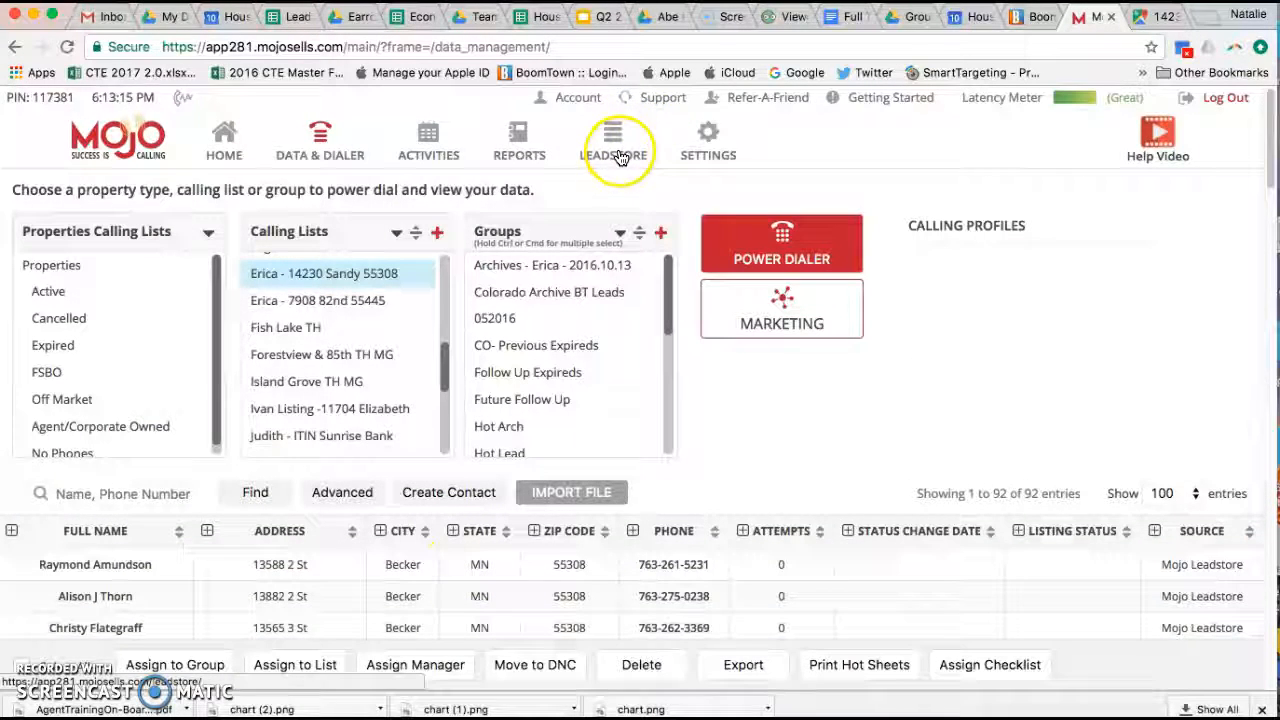
click(619, 160)
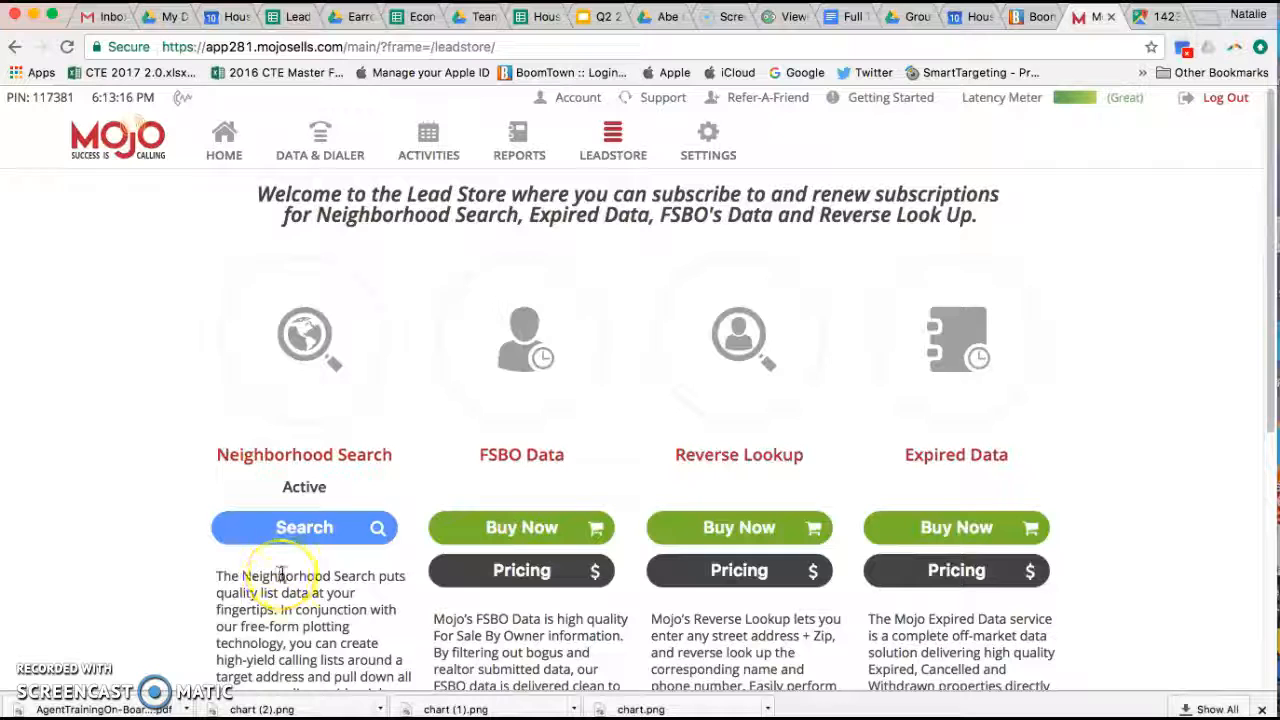